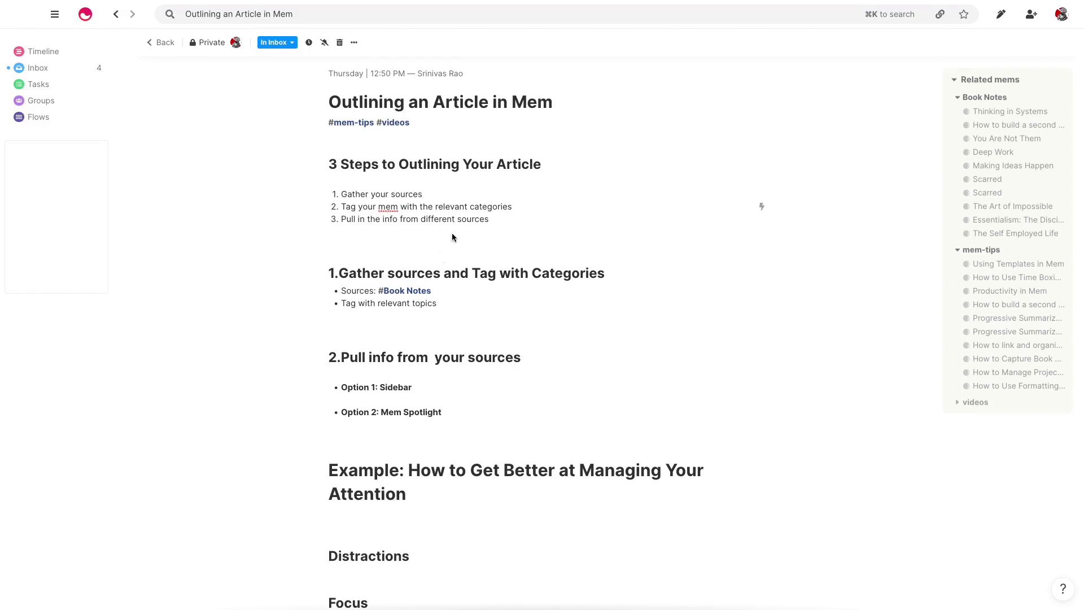
# - Complete the topics line so it reads 'Tag with relevant topics: #Attention'
pyautogui.scroll(-1, 449, 210)
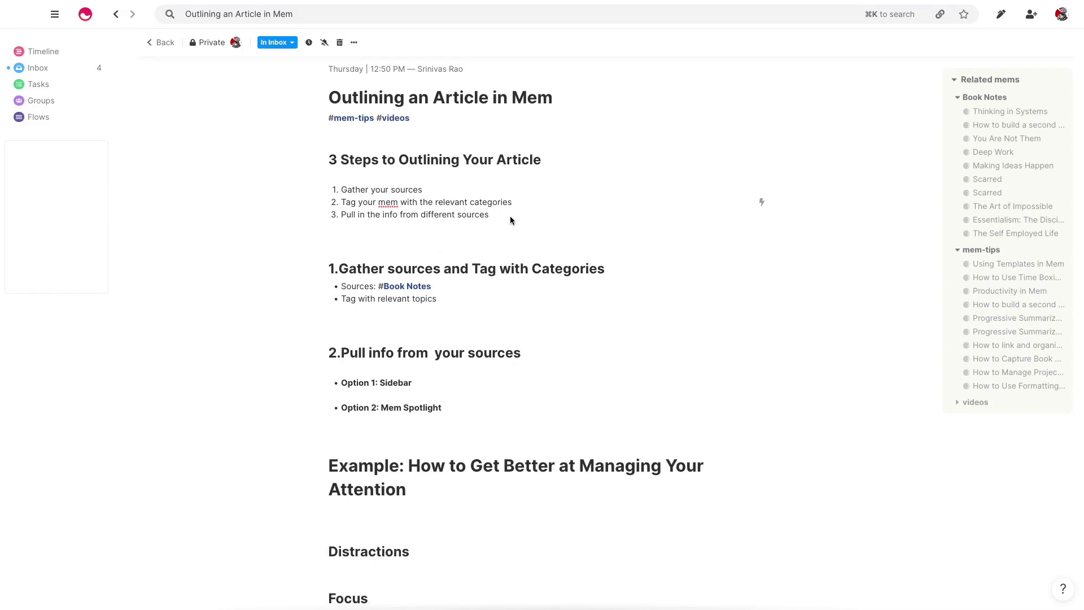
pyautogui.scroll(-1, 490, 189)
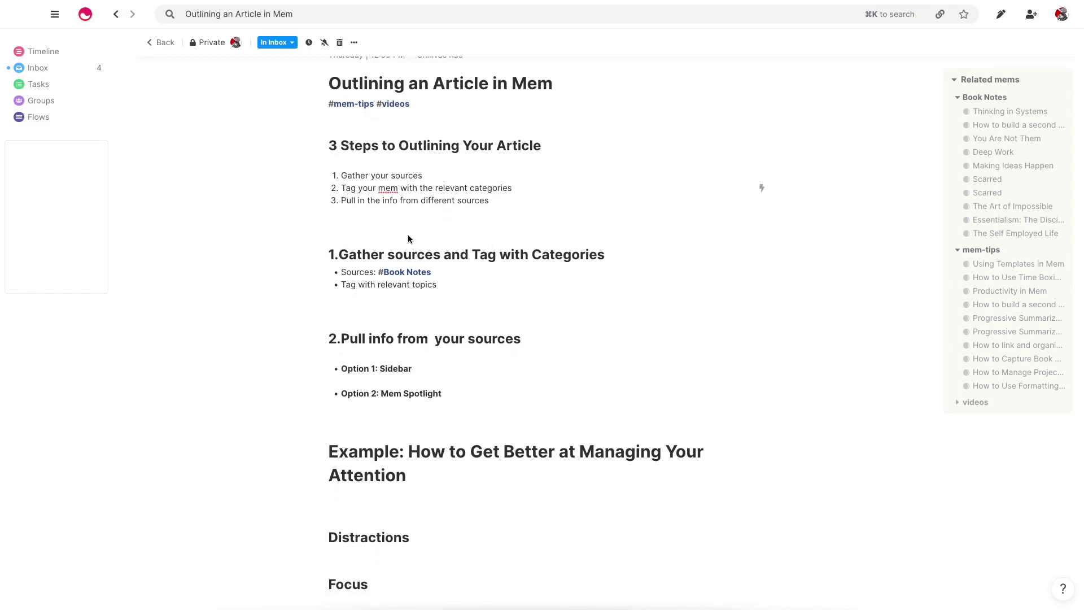
pyautogui.scroll(2, 395, 246)
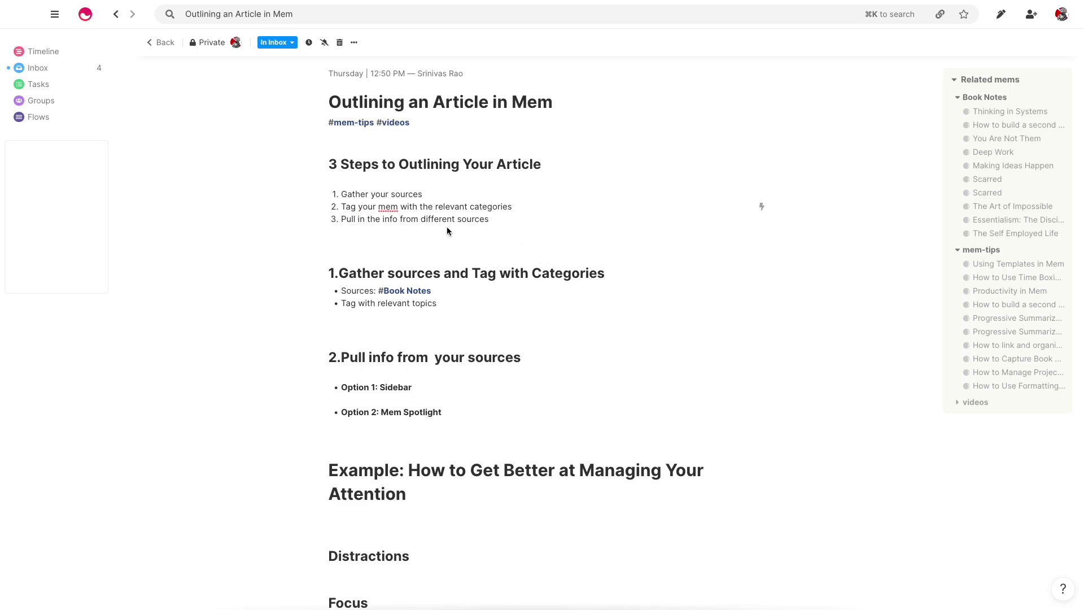
pyautogui.scroll(-1, 448, 232)
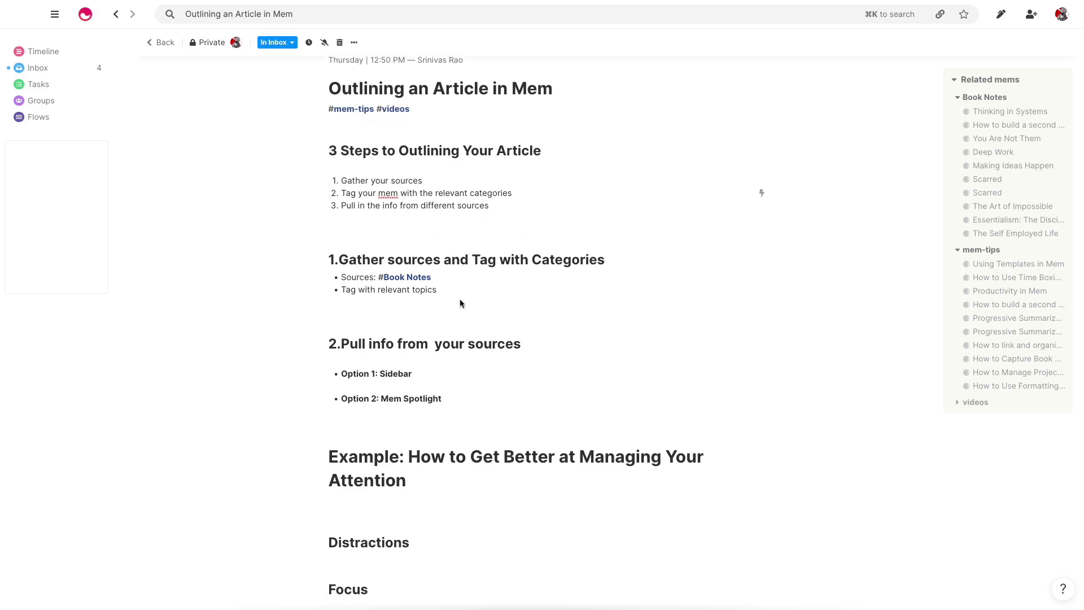
pyautogui.scroll(-1, 460, 301)
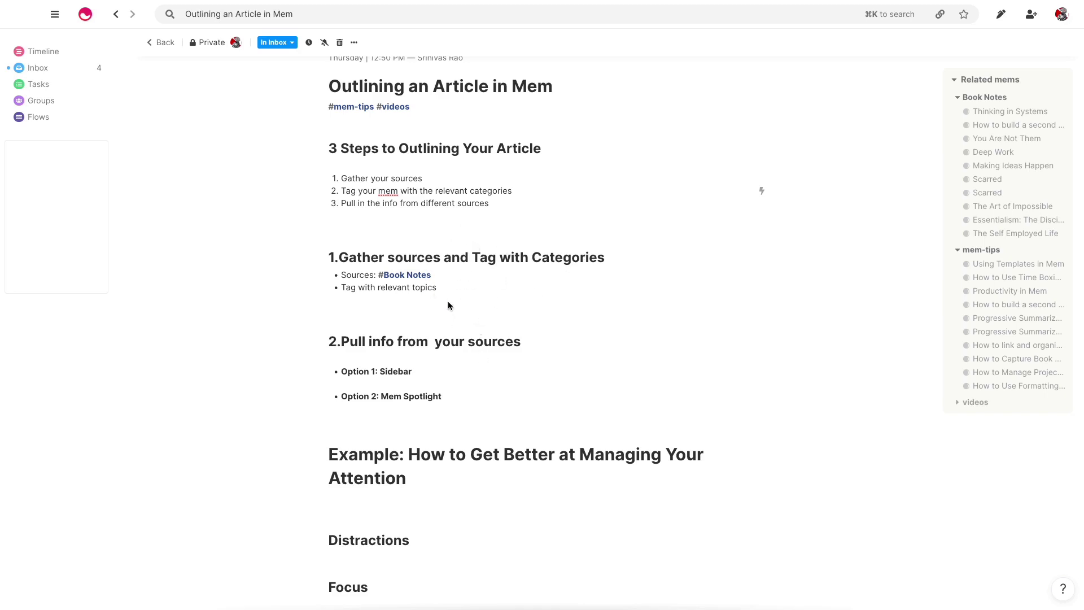
pyautogui.scroll(-1, 449, 303)
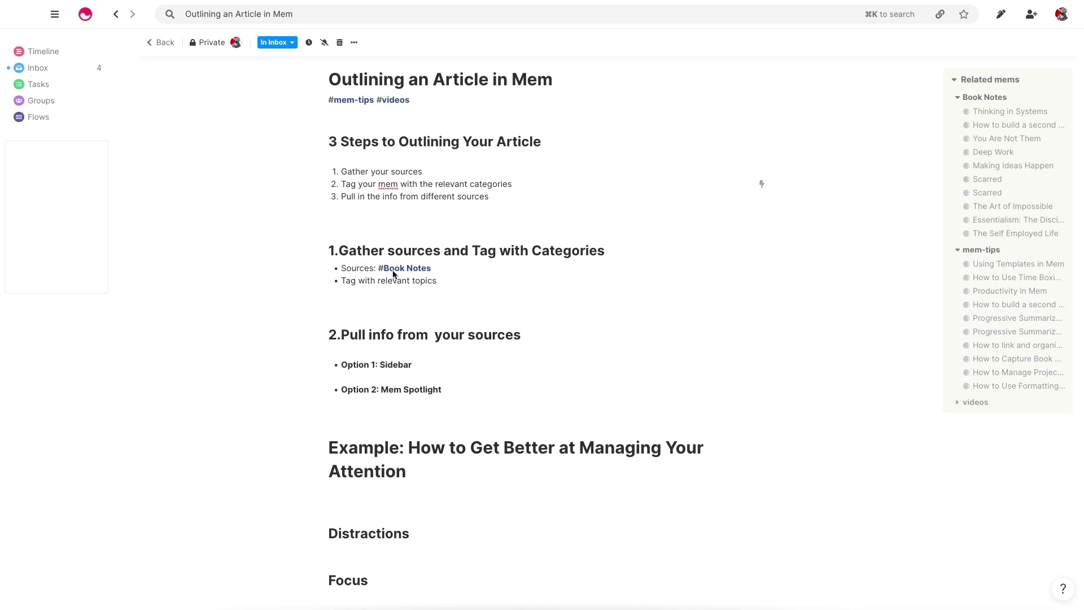
pyautogui.click(446, 278)
pyautogui.write(': #A')
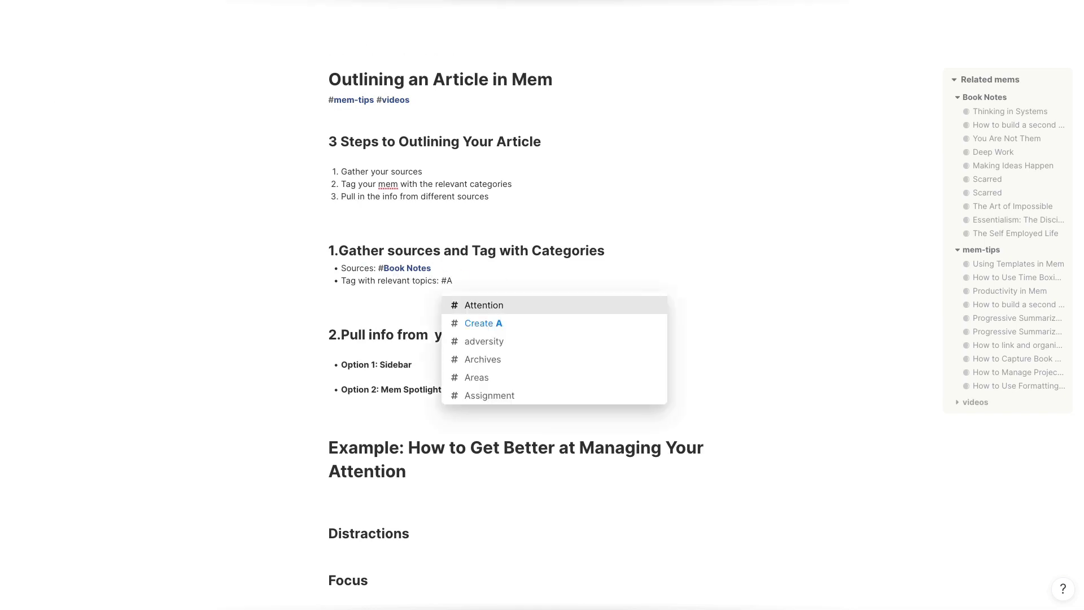
pyautogui.press('Return')
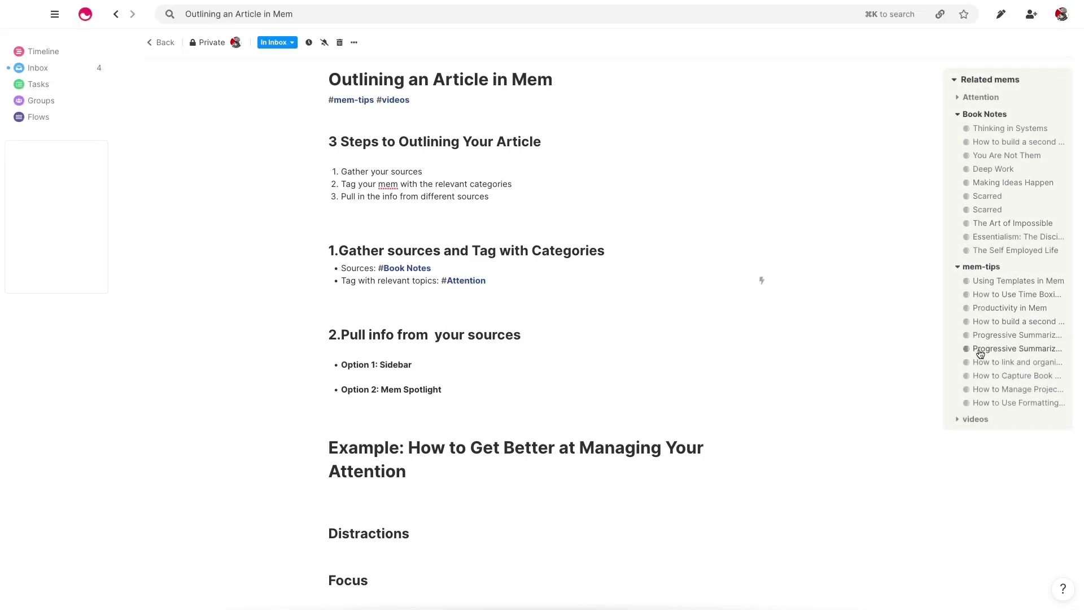
# - Expand the Attention group in Related mems to list Deep Work, Making Ideas Happen and Essentialism
pyautogui.click(957, 97)
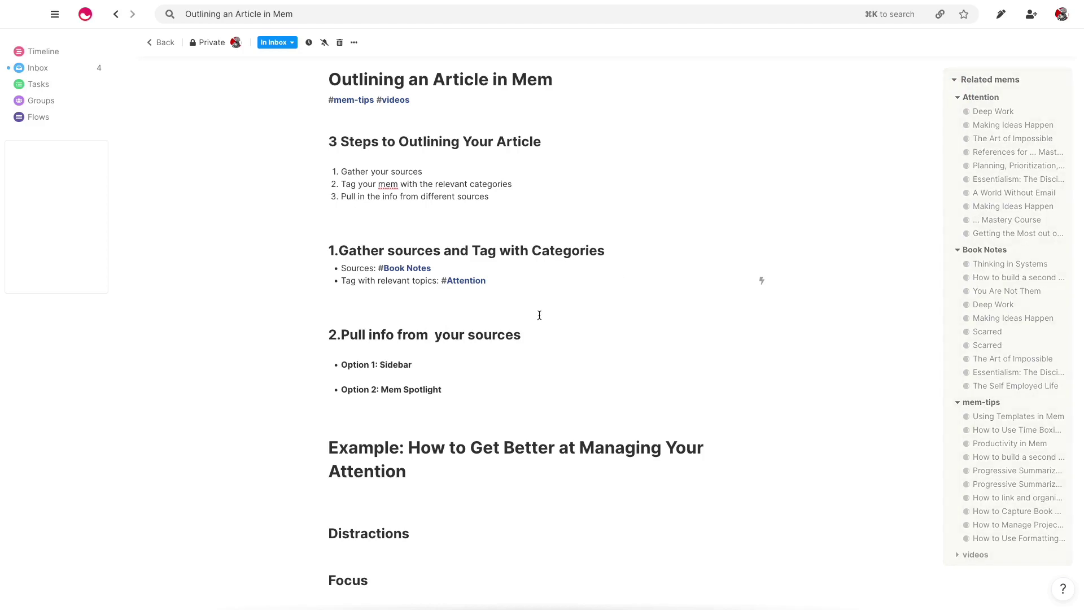
pyautogui.scroll(-1, 541, 307)
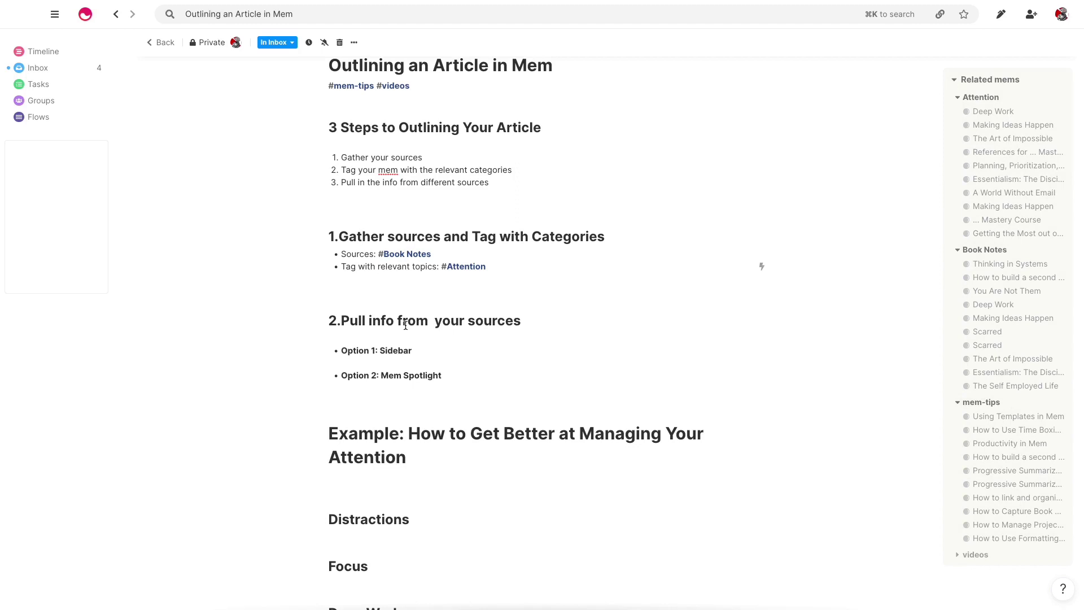
pyautogui.scroll(-1, 486, 324)
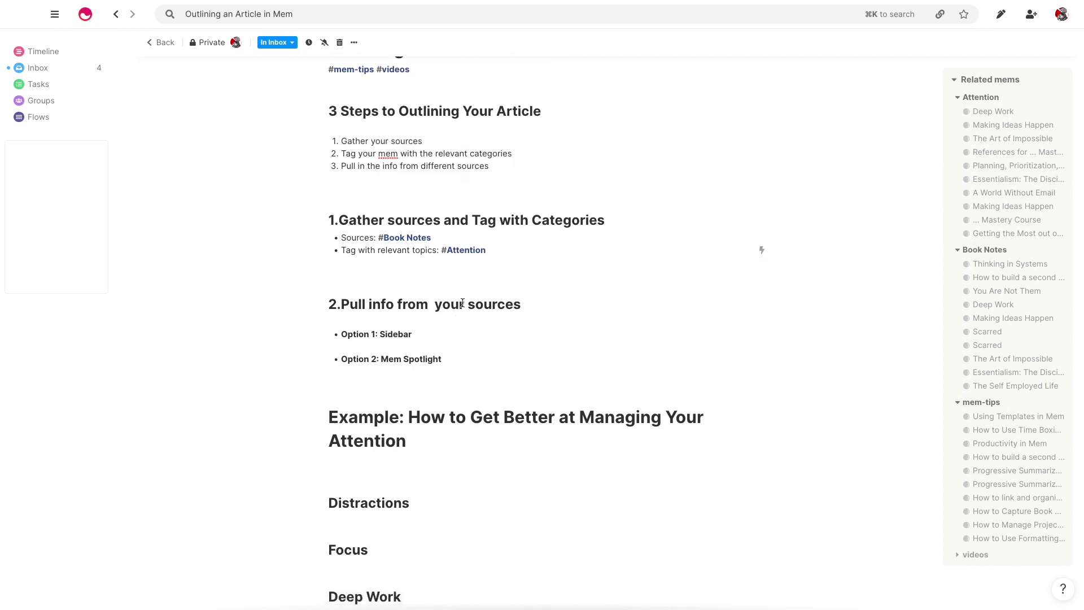
pyautogui.scroll(-2, 452, 308)
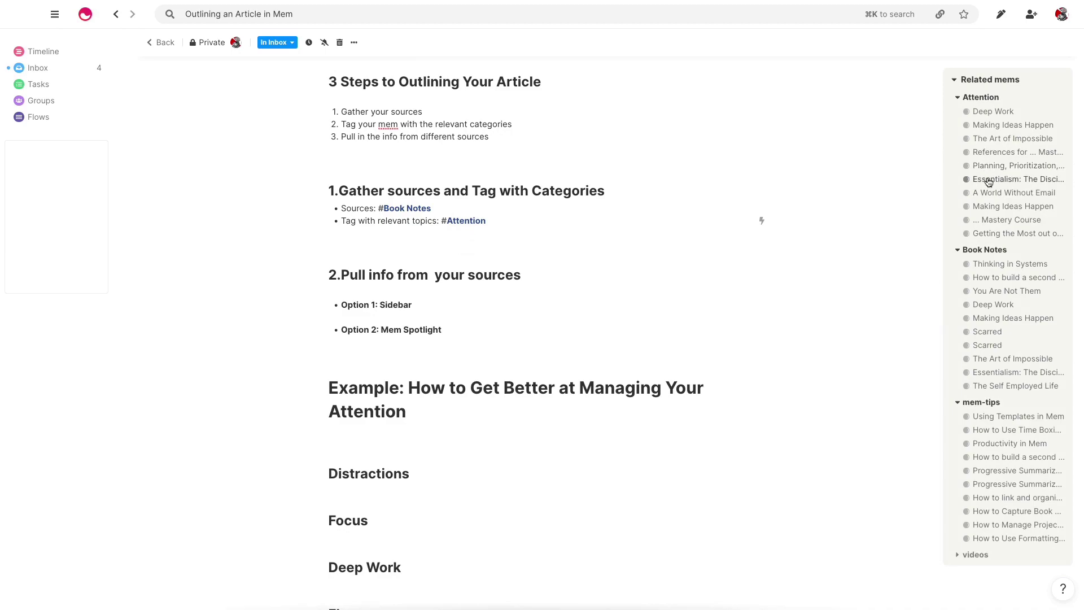
pyautogui.click(988, 181)
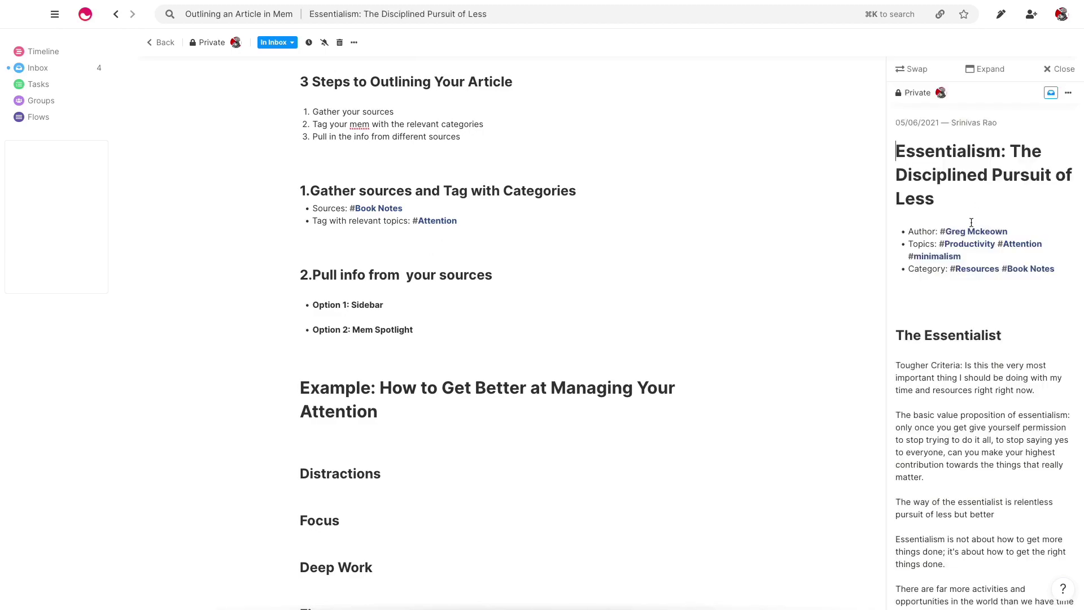
pyautogui.scroll(-9, 967, 237)
pyautogui.scroll(-20, 964, 257)
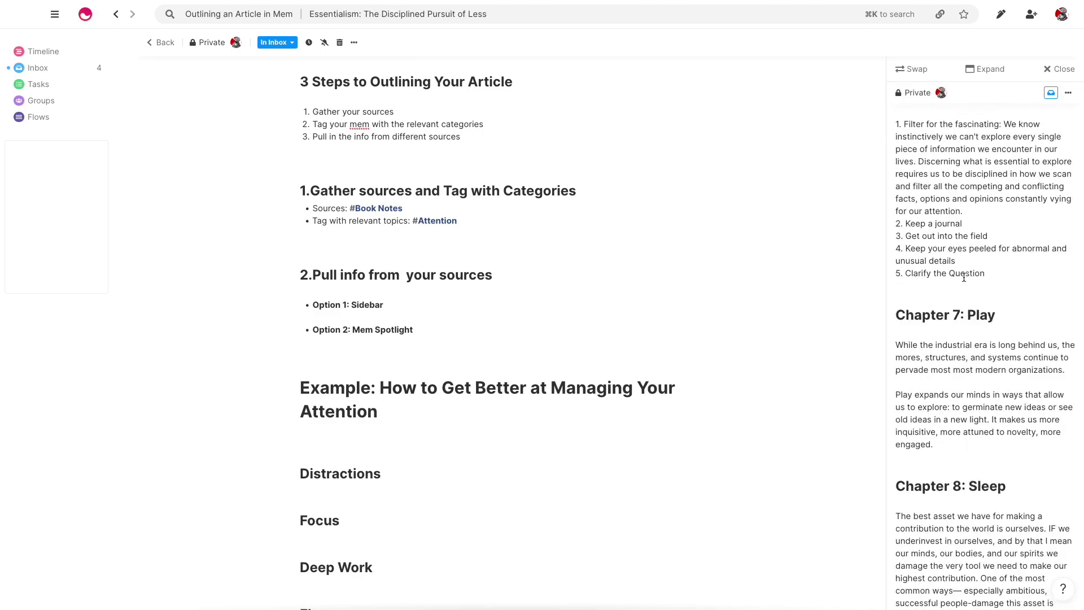
pyautogui.scroll(-20, 963, 292)
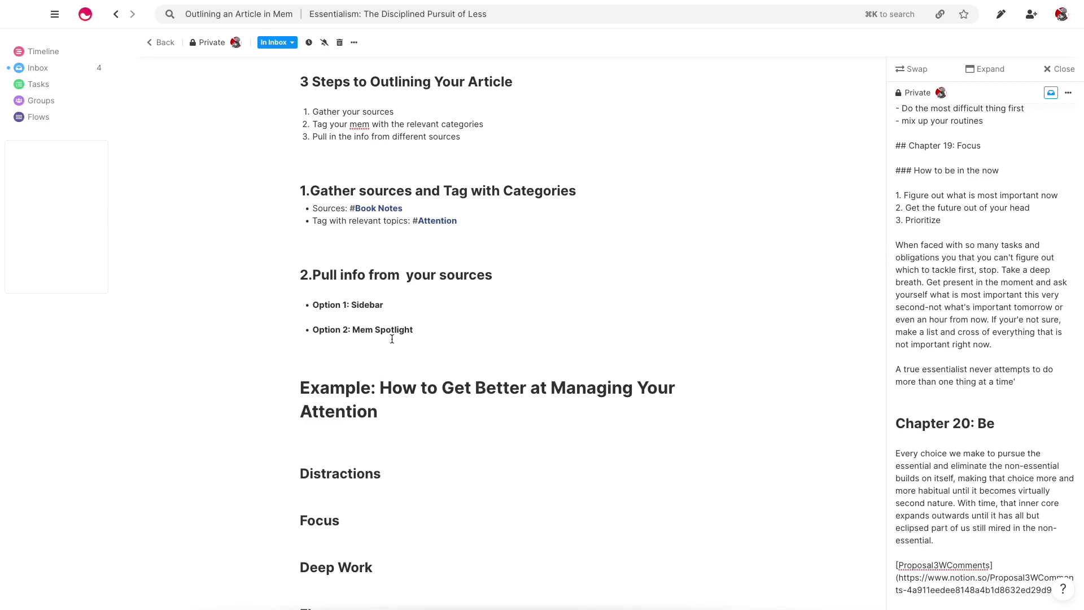
pyautogui.scroll(-2, 395, 335)
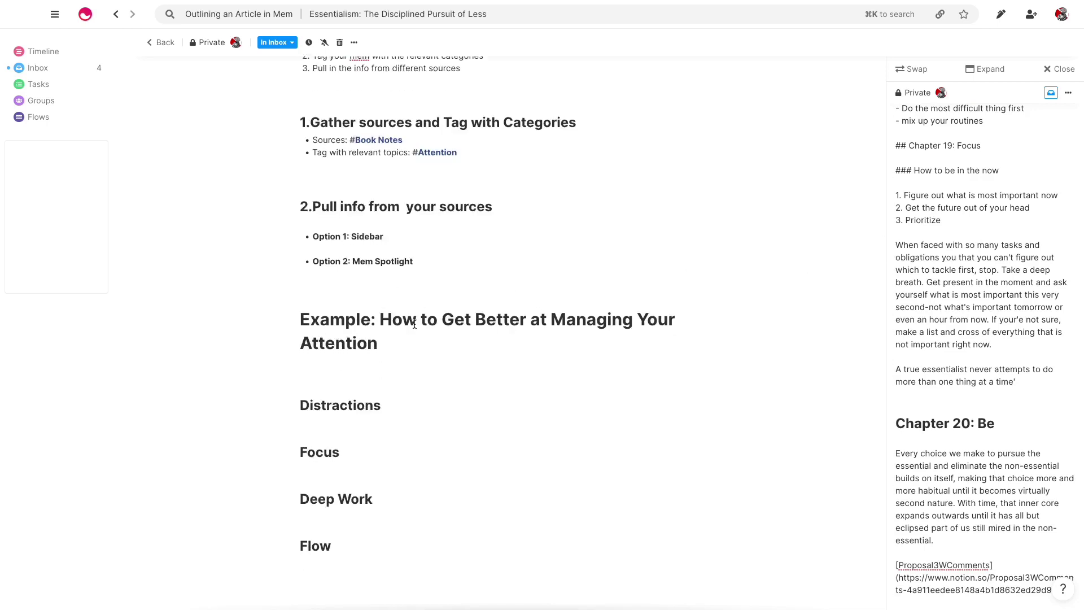
pyautogui.scroll(12, 960, 262)
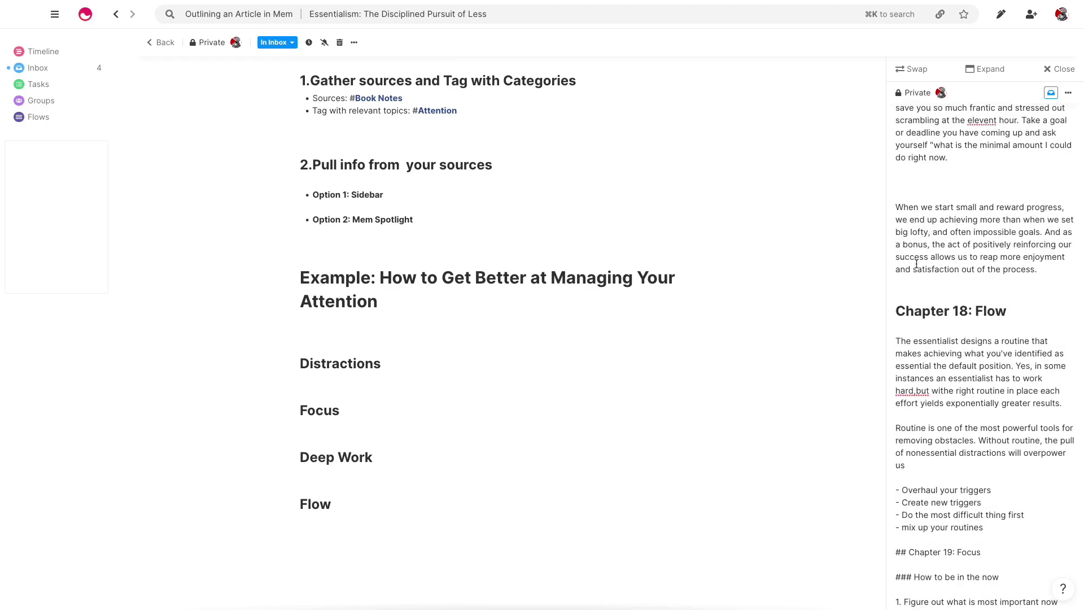
pyautogui.scroll(10, 987, 261)
pyautogui.scroll(3, 446, 198)
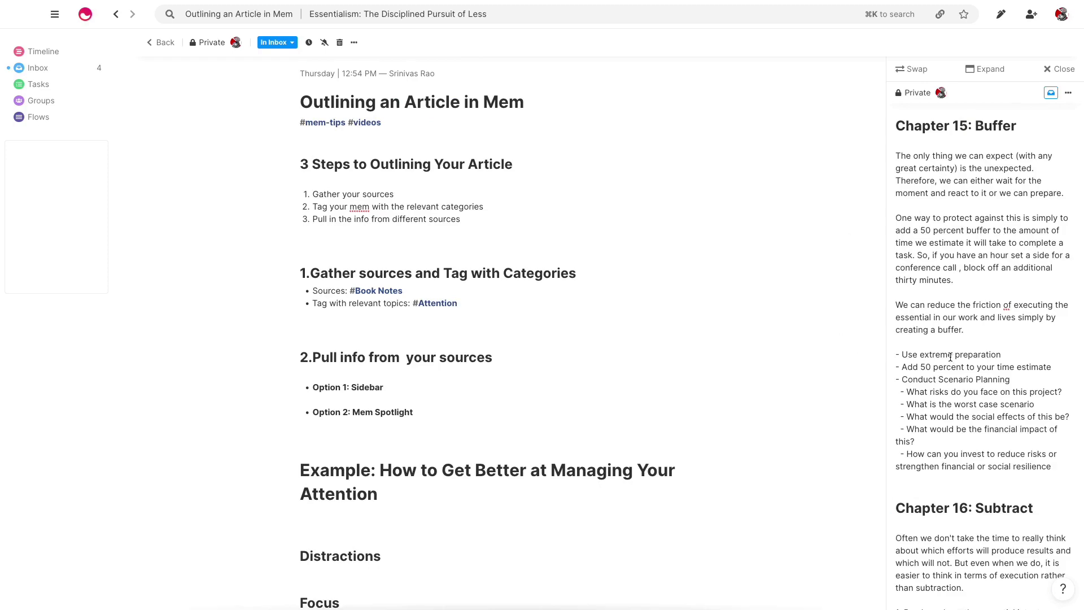
pyautogui.scroll(20, 950, 357)
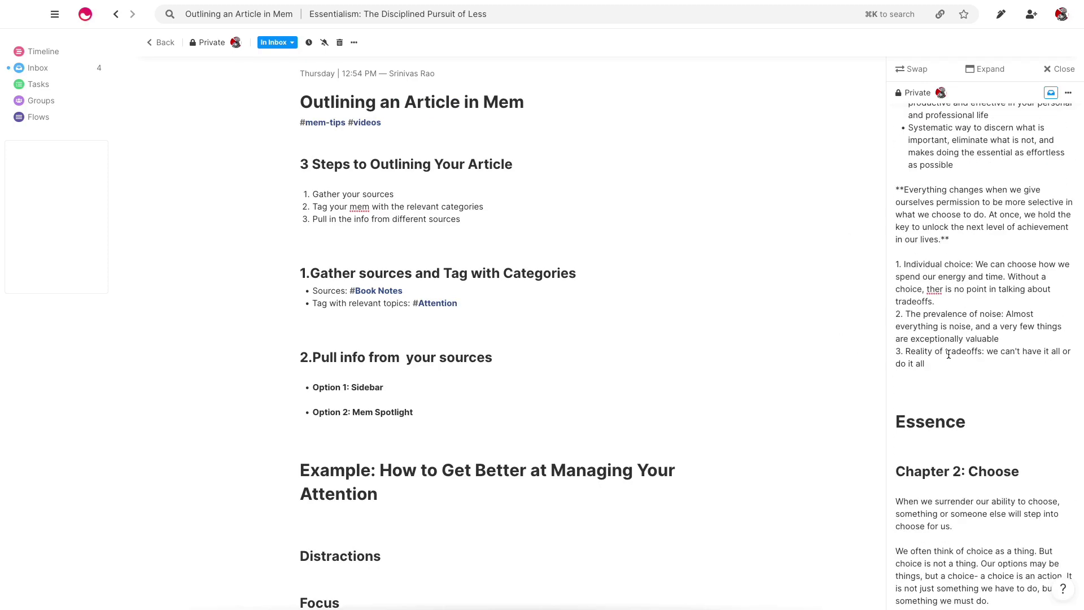
pyautogui.scroll(10, 949, 354)
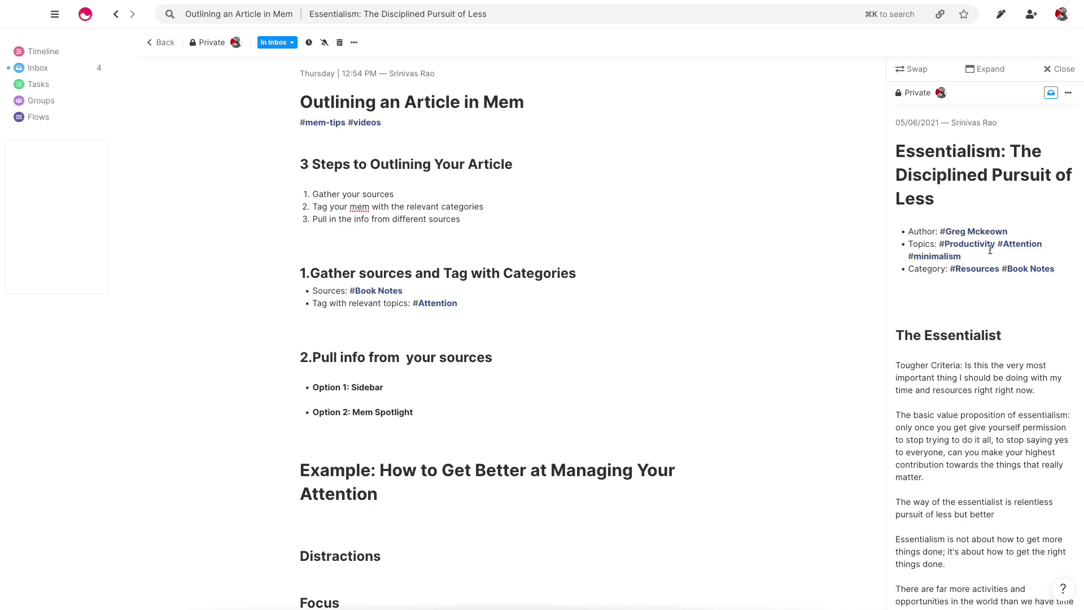
pyautogui.scroll(-2, 988, 254)
# - Add a blank line above Distractions and delete the placeholder word 'Focus' beneath it
pyautogui.scroll(-3, 477, 392)
pyautogui.click(411, 328)
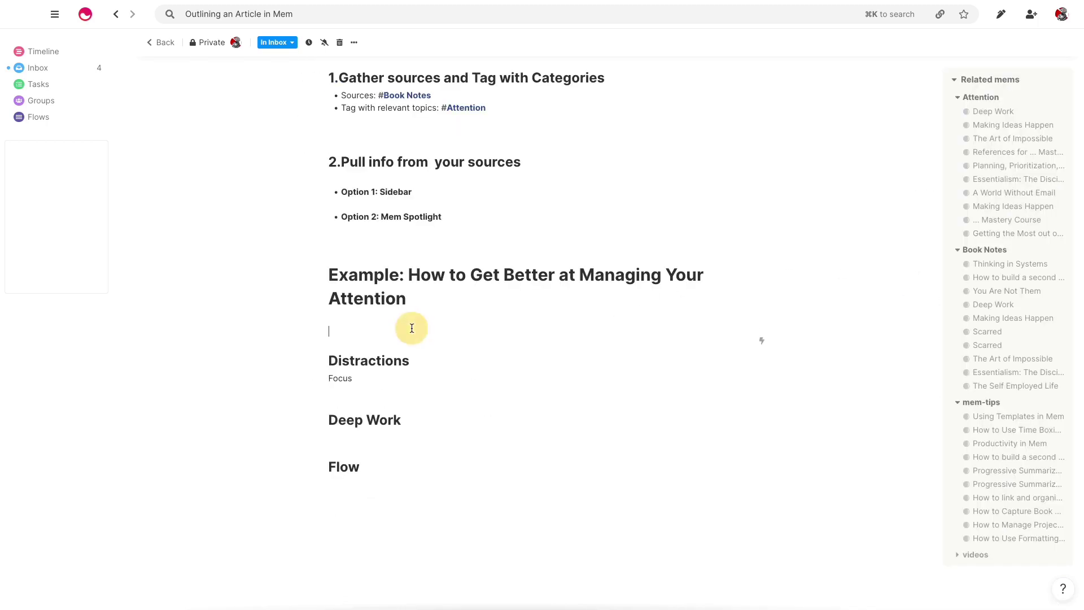
pyautogui.press('Return')
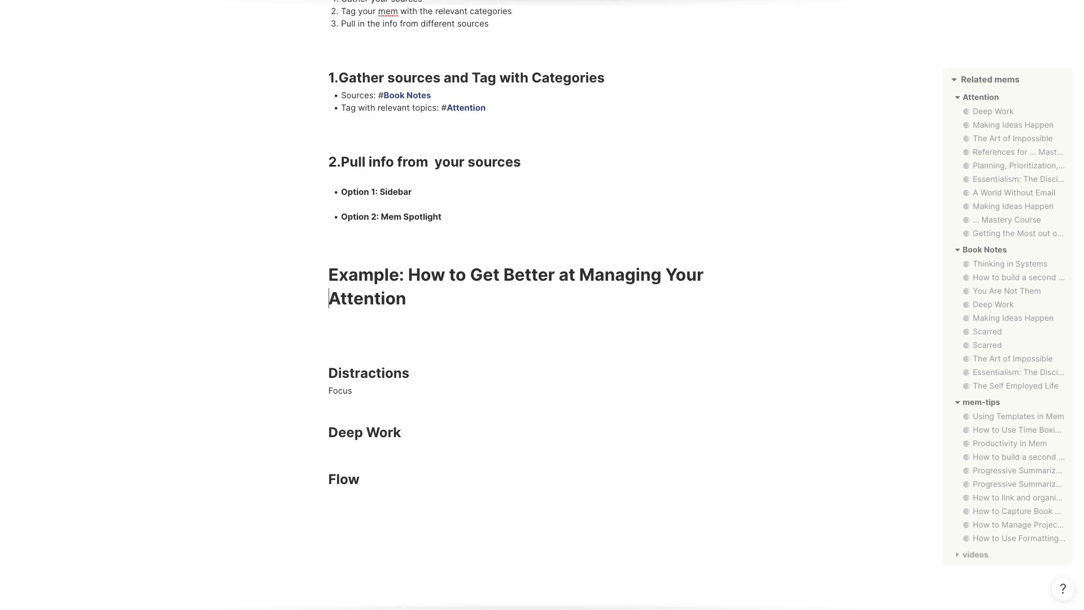
pyautogui.scroll(1, 495, 282)
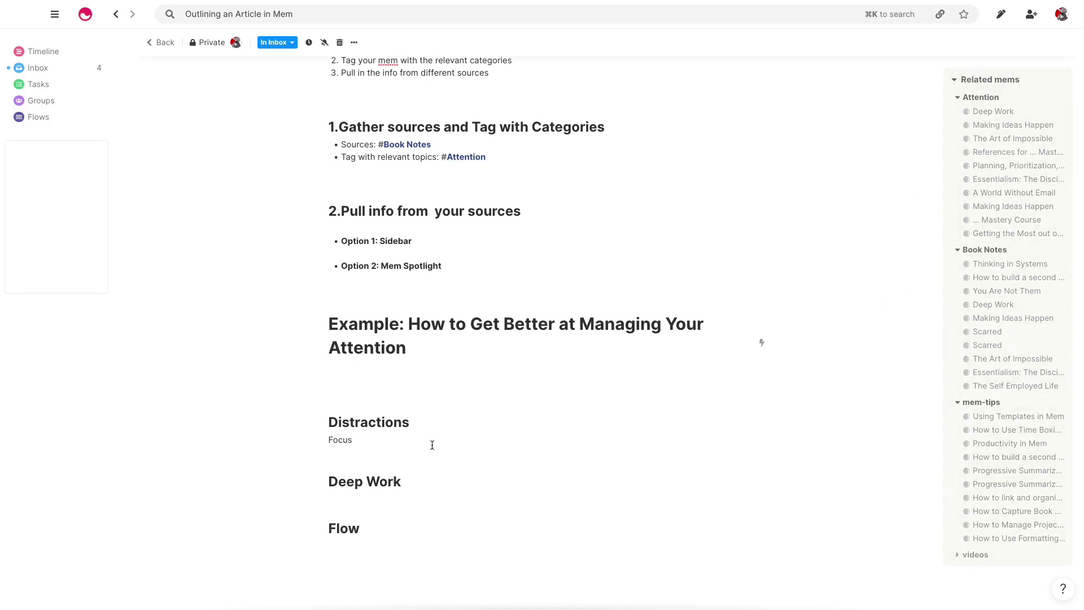
pyautogui.doubleClick(395, 438)
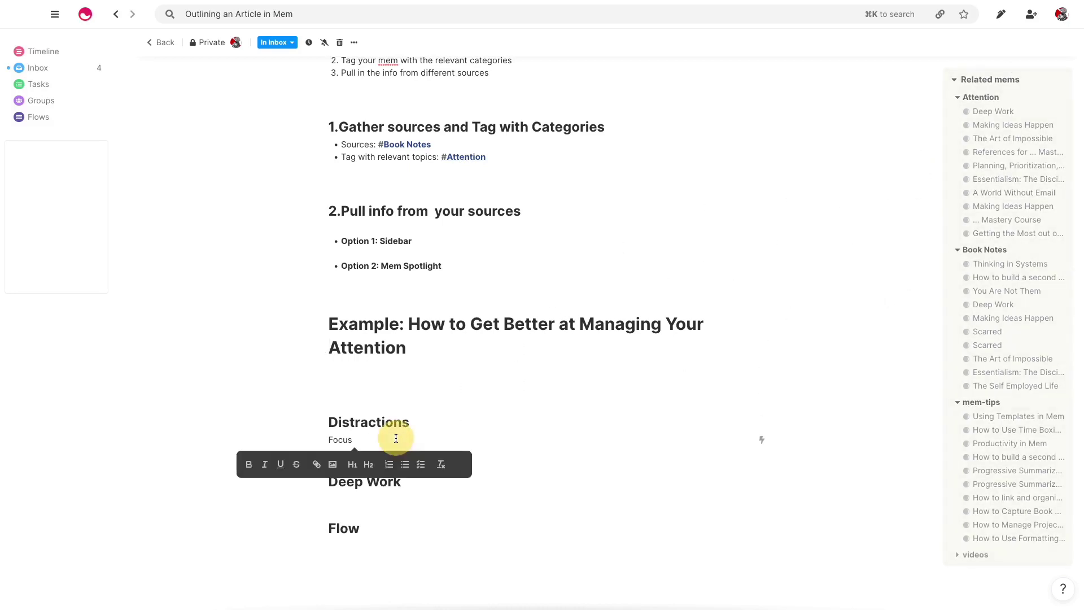
pyautogui.click(356, 438)
pyautogui.doubleClick(356, 438)
pyautogui.press('BackSpace')
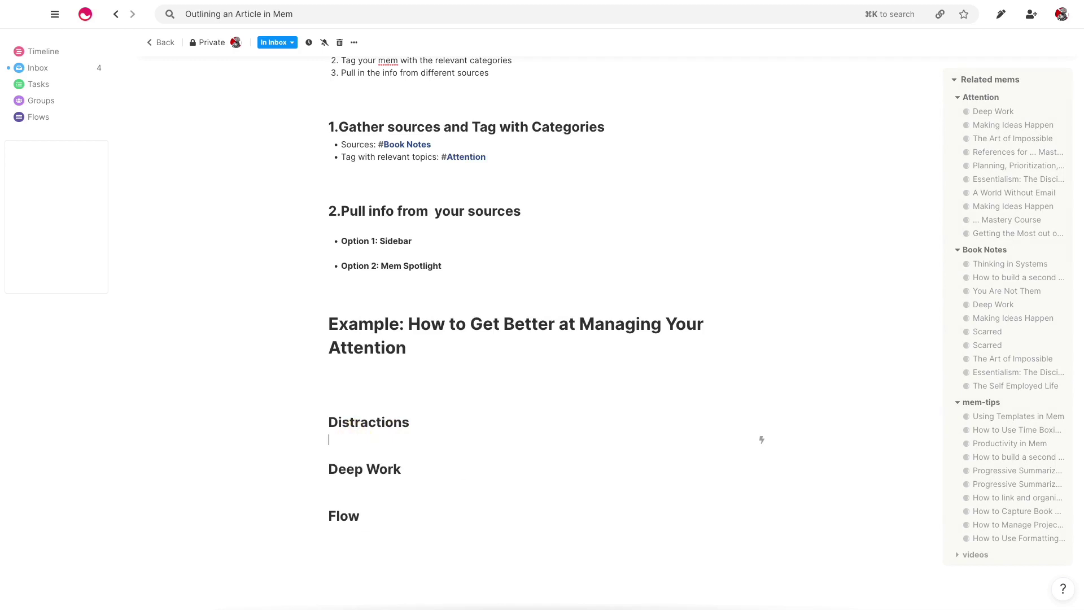
# - Search Spotlight for 'distractions are goal' and paste the goal-irrelevant-information quote under Distractions
pyautogui.press('super+shift+space')
pyautogui.write('distra')
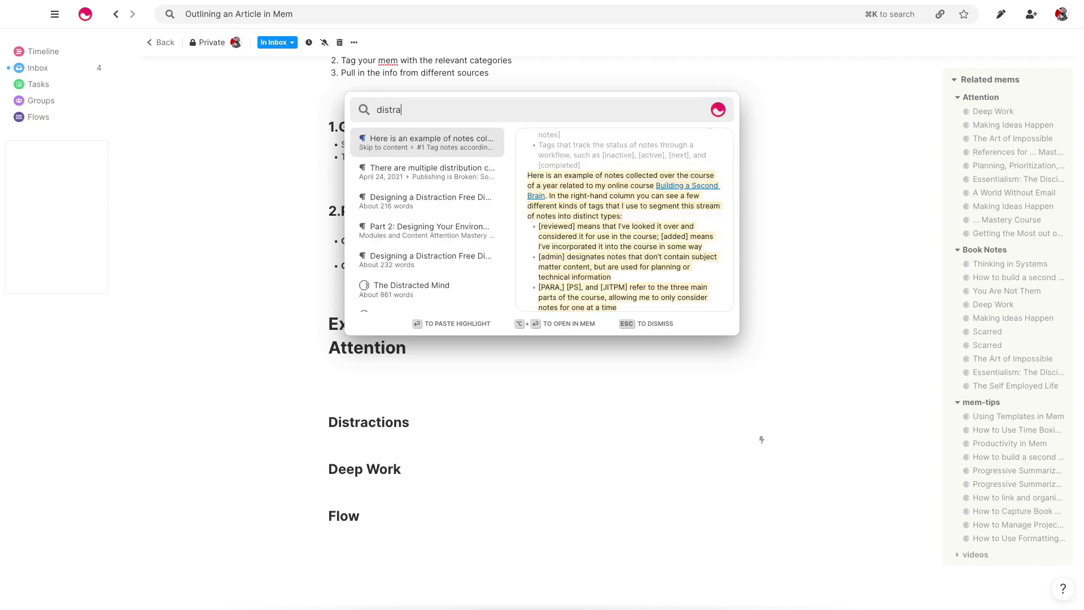
pyautogui.write('ctions')
pyautogui.press('BackSpace')
pyautogui.press('BackSpace')
pyautogui.press('BackSpace')
pyautogui.press('BackSpace')
pyautogui.press('BackSpace')
pyautogui.press('BackSpace')
pyautogui.write('ction')
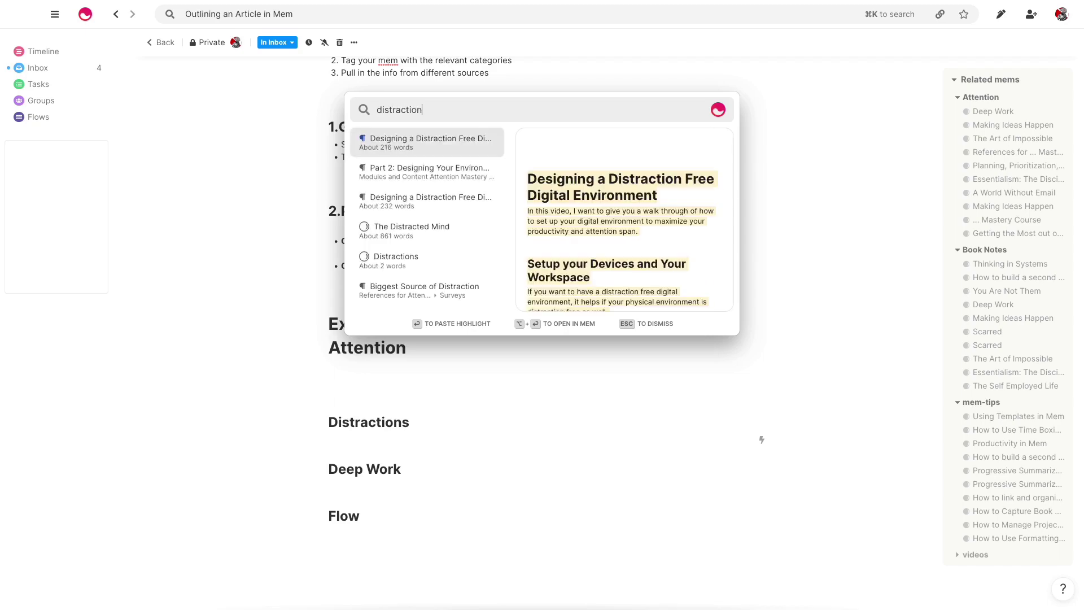
pyautogui.write('s')
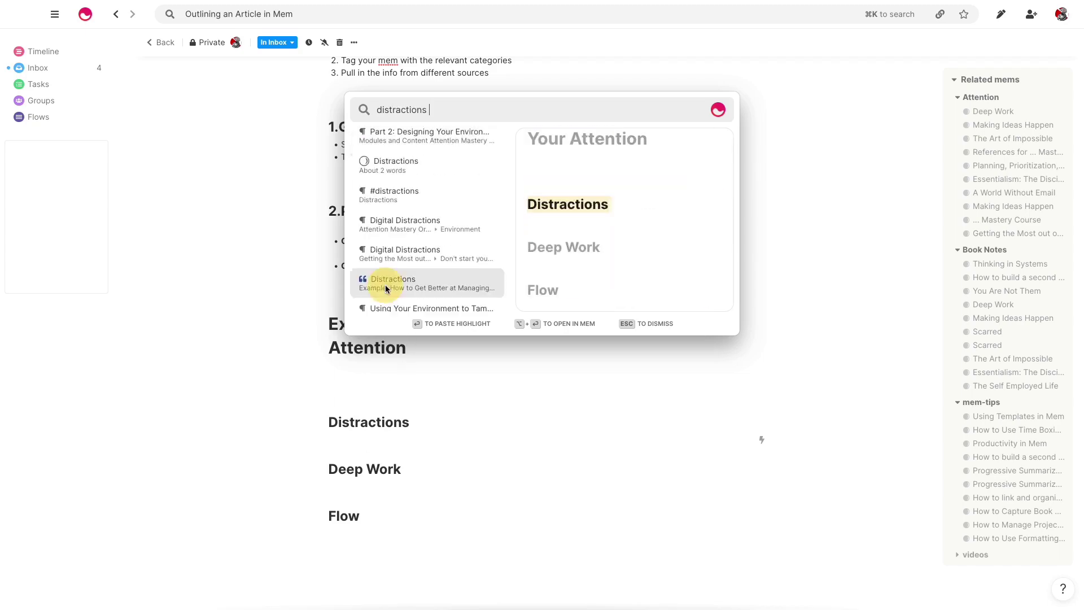
pyautogui.scroll(-1, 424, 252)
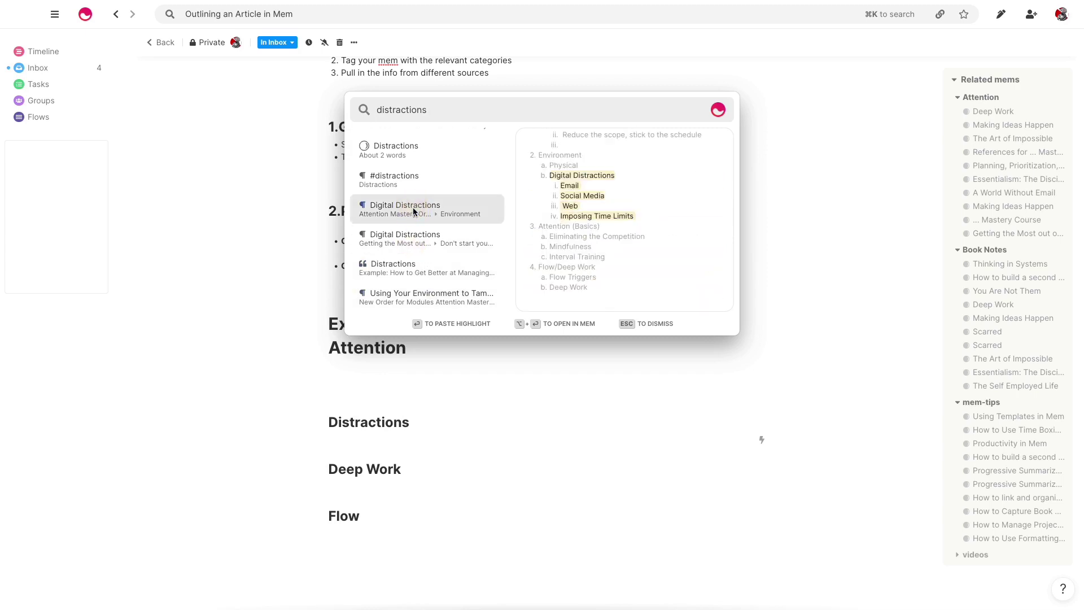
pyautogui.scroll(1, 413, 214)
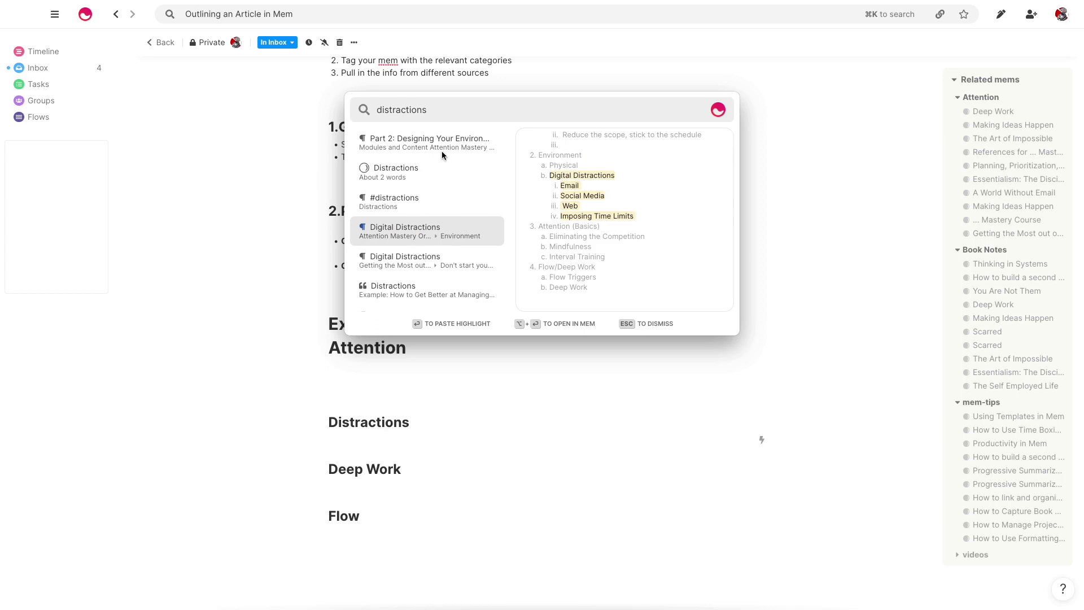
pyautogui.write('are goal')
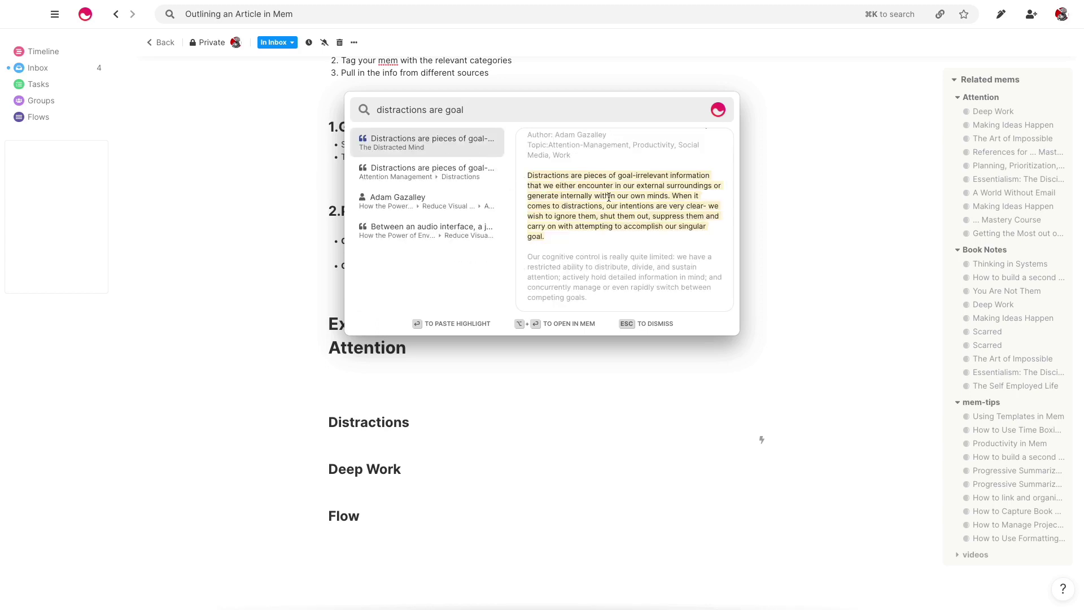
pyautogui.press('Return')
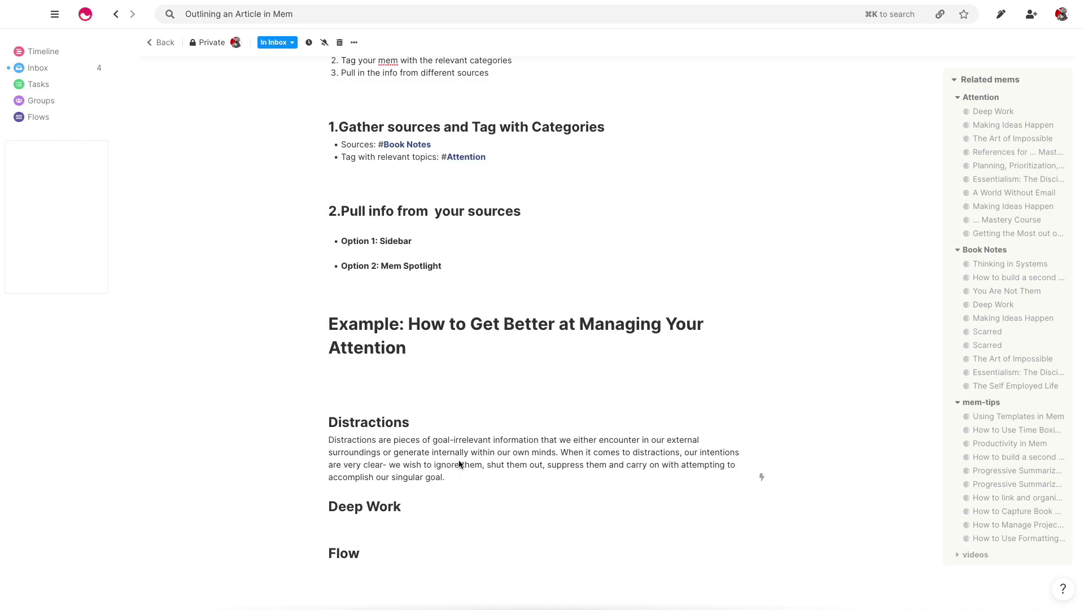
# - Add two blank lines below the Distractions quote and open the Deep Work note alongside
pyautogui.scroll(-3, 459, 464)
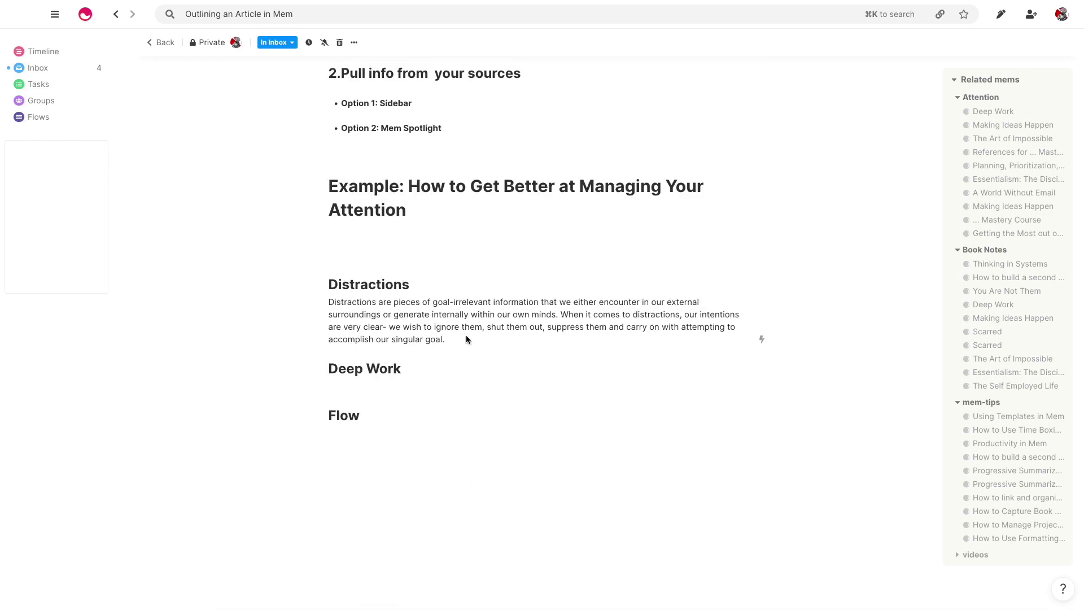
pyautogui.press('Return')
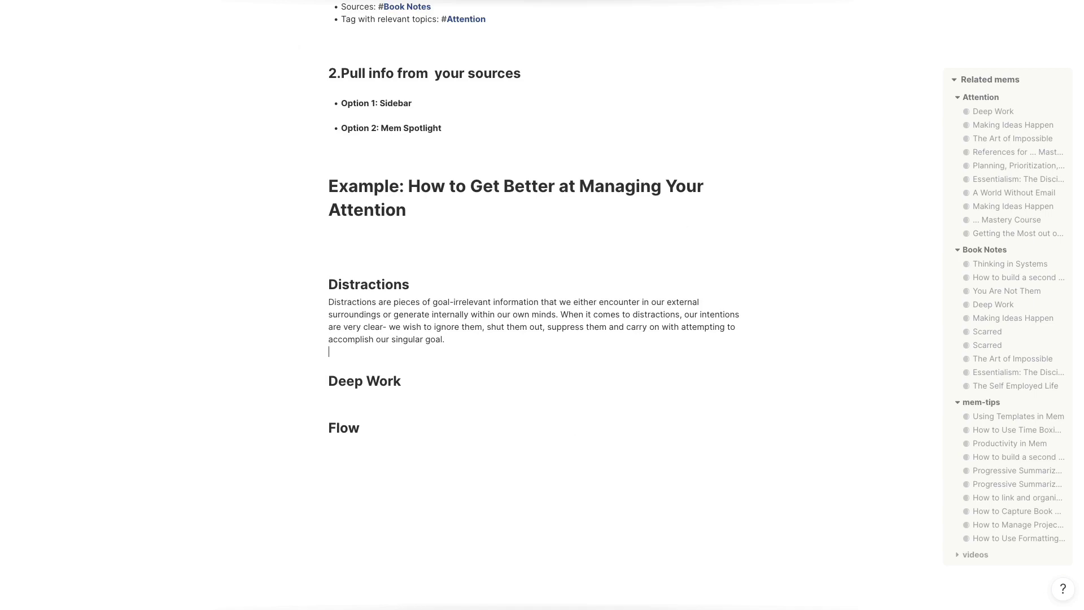
pyautogui.press('Return')
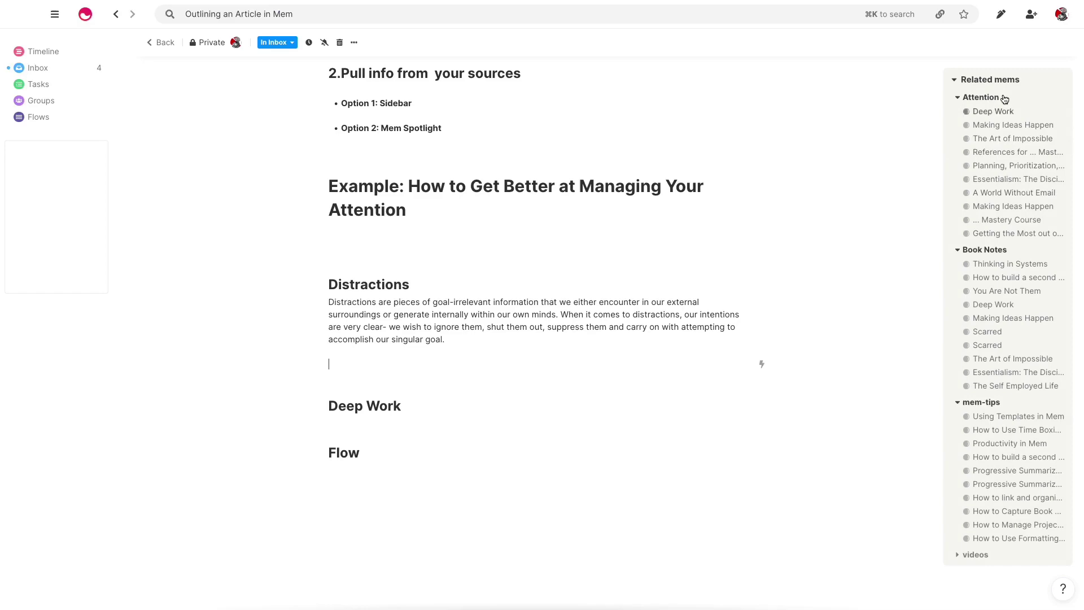
pyautogui.click(993, 112)
pyautogui.scroll(-3, 954, 265)
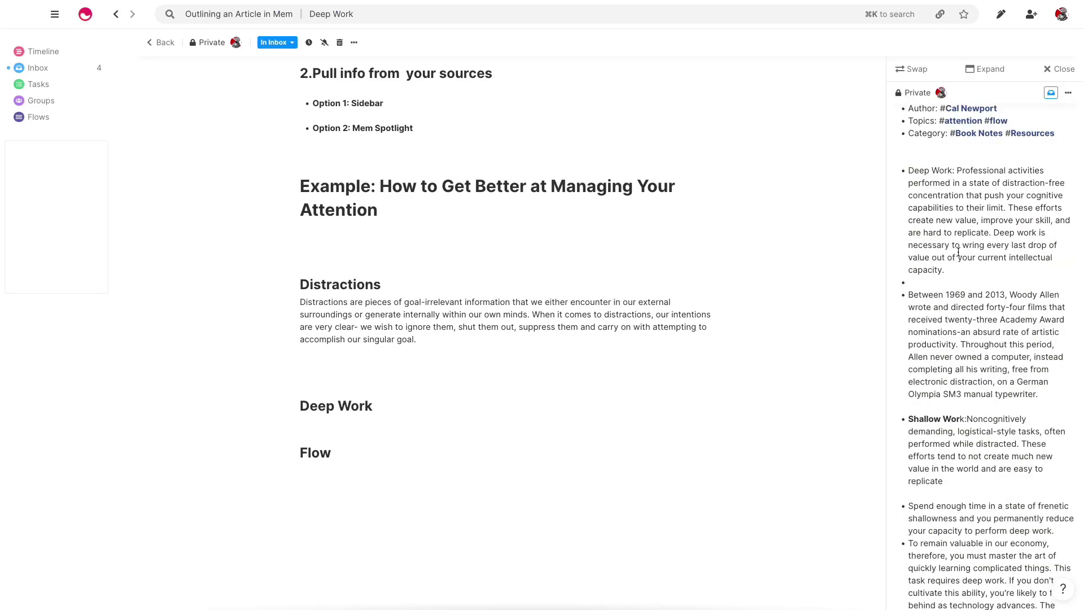
# - Select the Shallow Work paragraph in the Deep Work note, undoing accidental edits along the way
pyautogui.moveTo(972, 407); pyautogui.dragTo(912, 338)
pyautogui.moveTo(960, 404)
pyautogui.mouseDown()
pyautogui.moveTo(907, 345)
pyautogui.moveTo(965, 407)
pyautogui.mouseUp()
pyautogui.hotkey('ctrl', 'c')
pyautogui.click(901, 342)
pyautogui.doubleClick(909, 342)
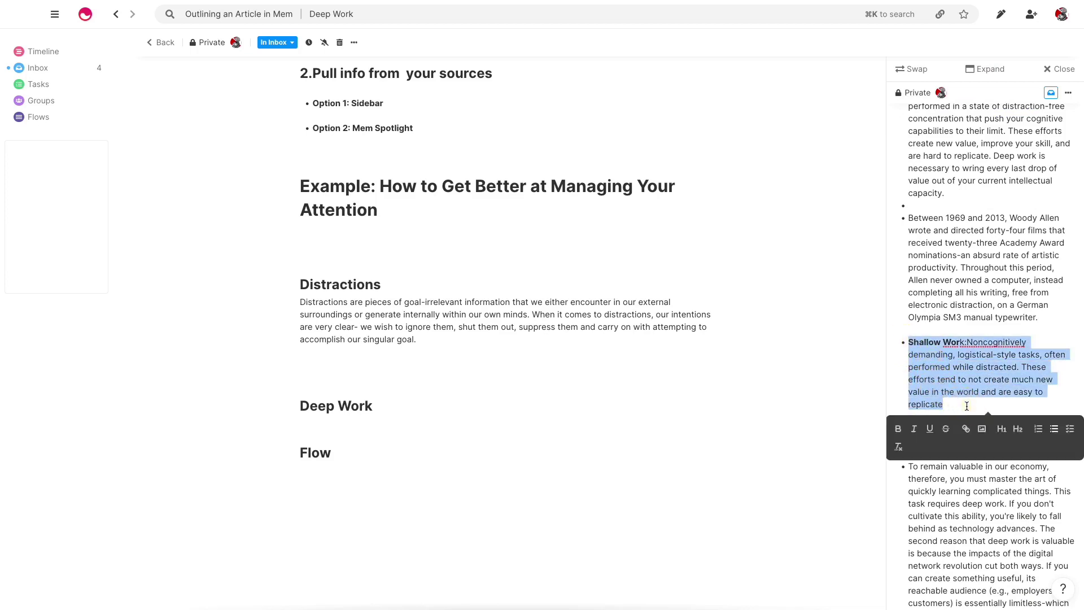
pyautogui.write('≈')
pyautogui.click(732, 350)
pyautogui.press('Return')
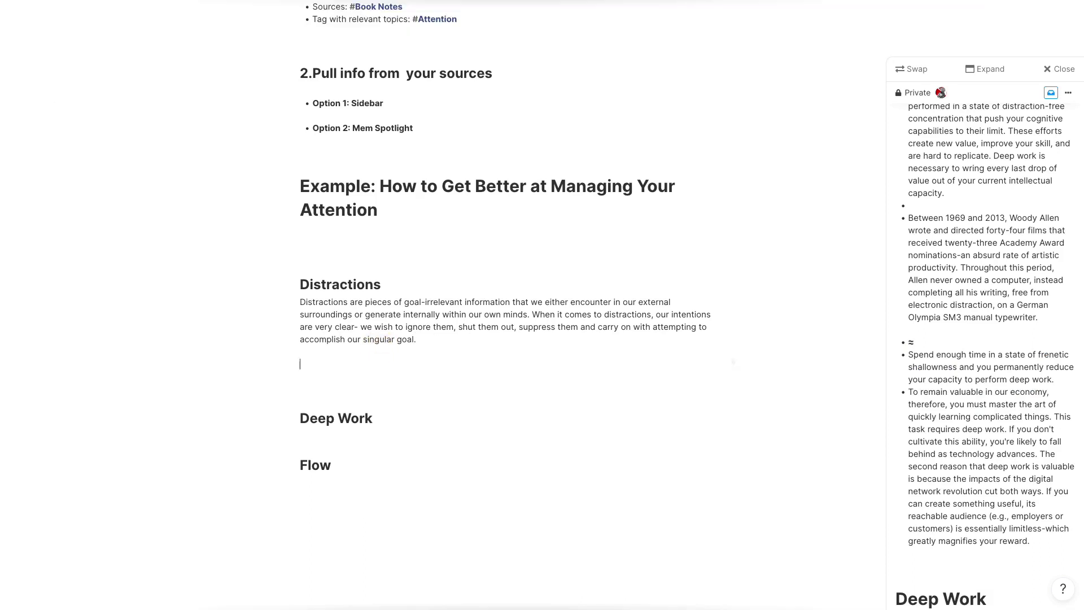
pyautogui.write('c')
pyautogui.write('Distractions are pieces of goal-irrelevant information that we either encounter in our external surroundings or generate internally within our own minds. When it comes to distractions, our intentions are very clear- we wish to ignore them, shut them out, suppress them and carry on with attempting to accomplish our singular goal.')
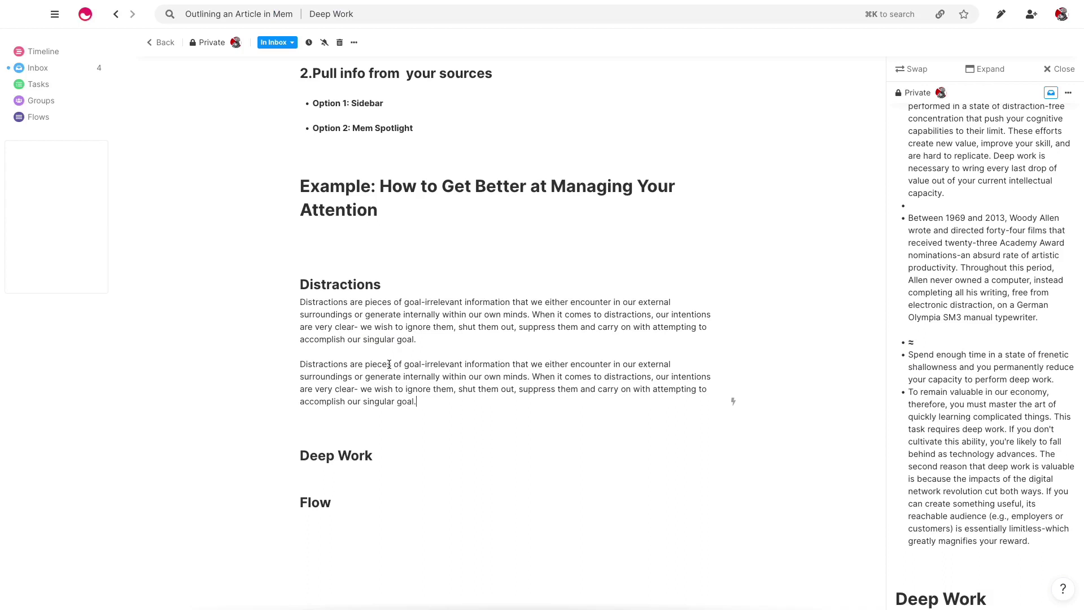
pyautogui.hotkey('ctrl', 'z')
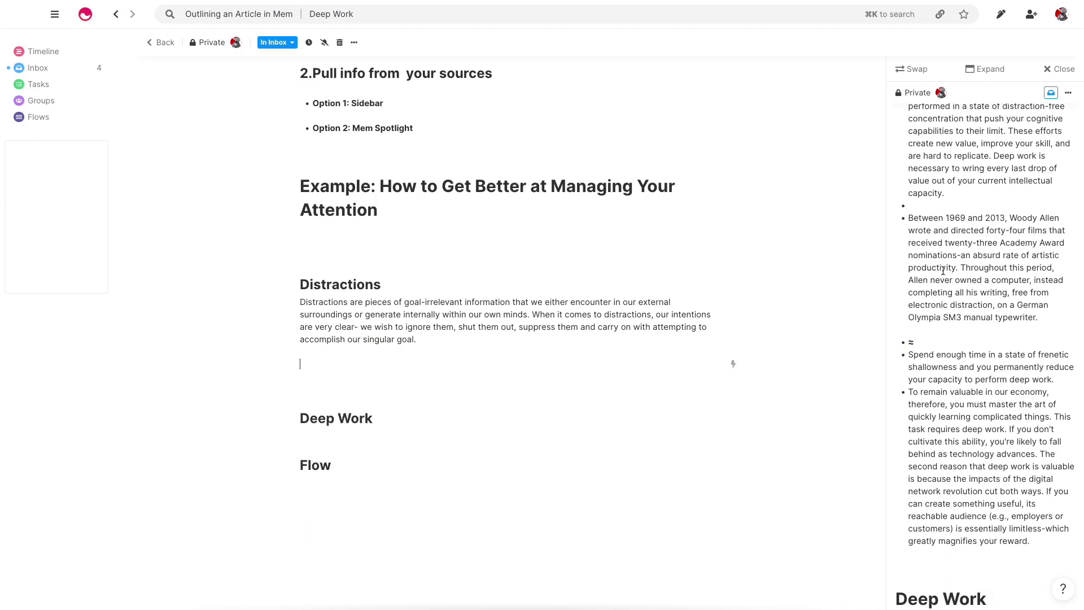
pyautogui.hotkey('ctrl', 'z')
pyautogui.hotkey('ctrl', 'v')
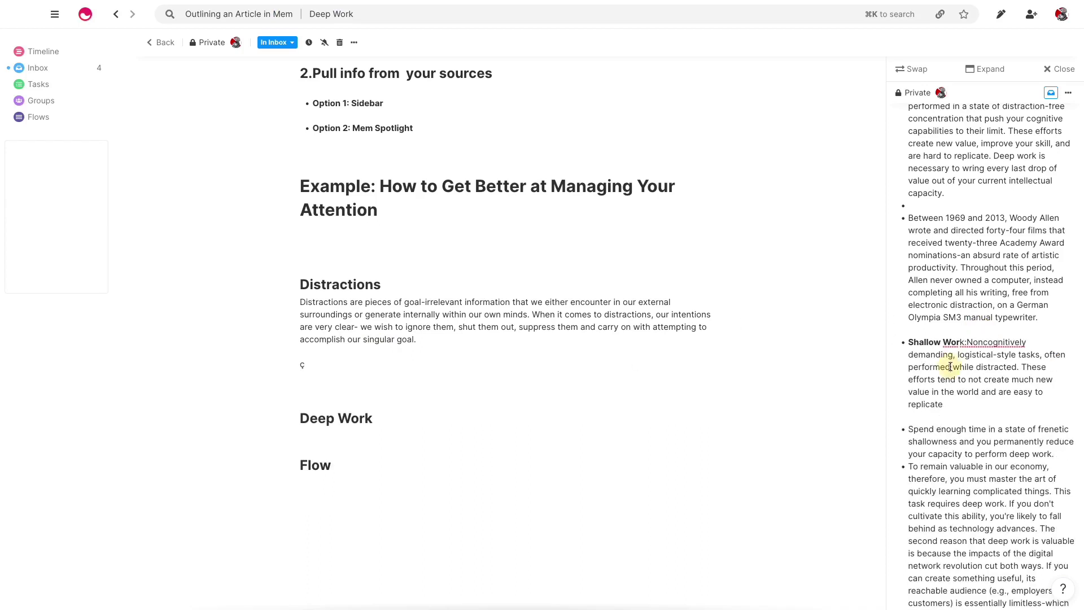
# - Paste the Shallow Work definition under Distractions as plain unbulleted text with a space after 'Work:'
pyautogui.tripleClick(951, 368)
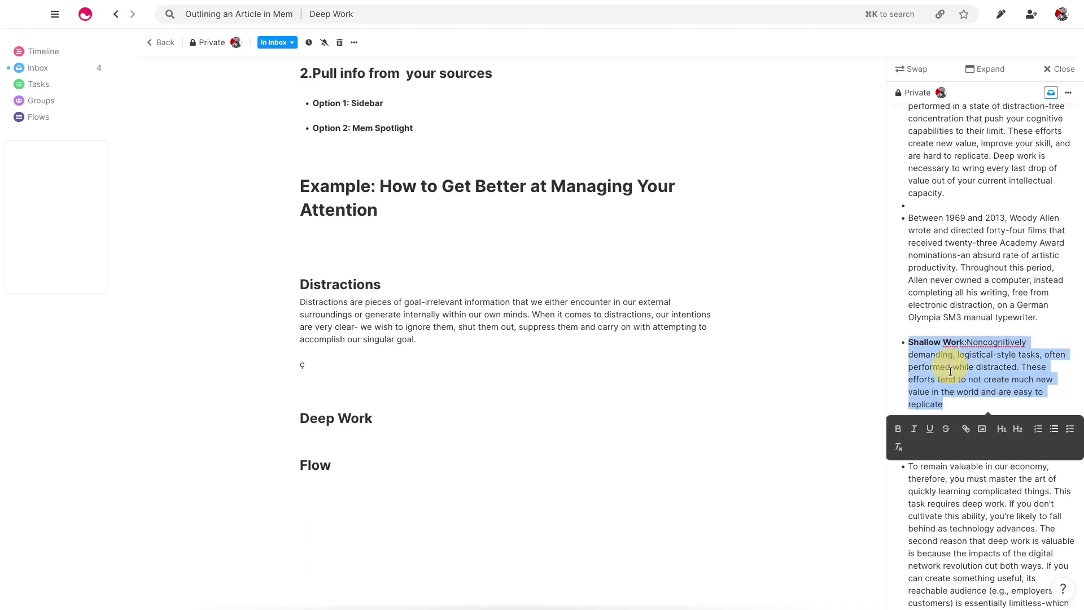
pyautogui.click(402, 361)
pyautogui.hotkey('ctrl', 'v')
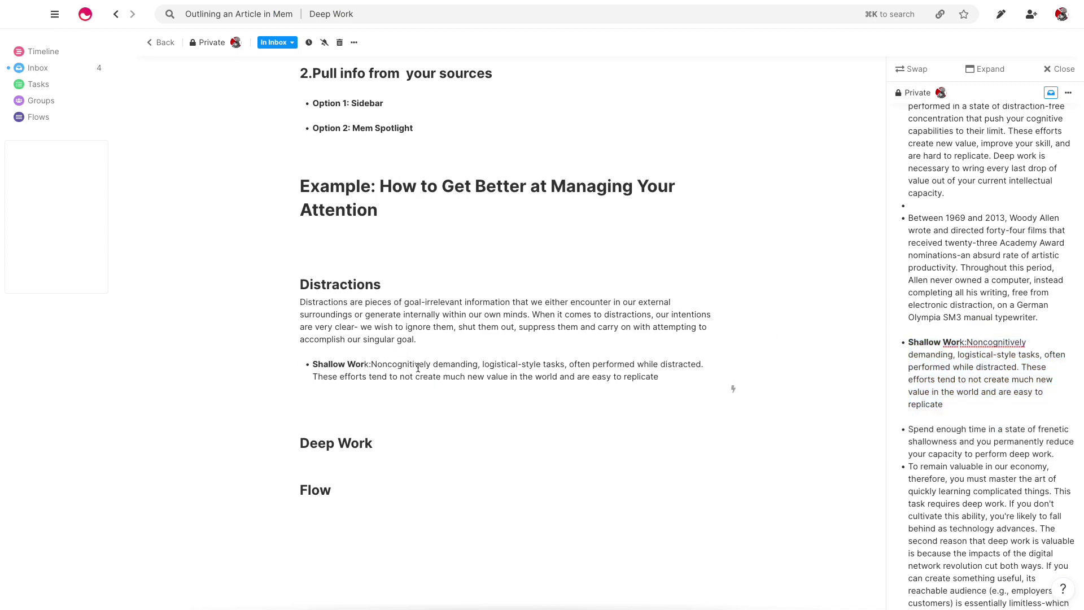
pyautogui.scroll(-1, 380, 305)
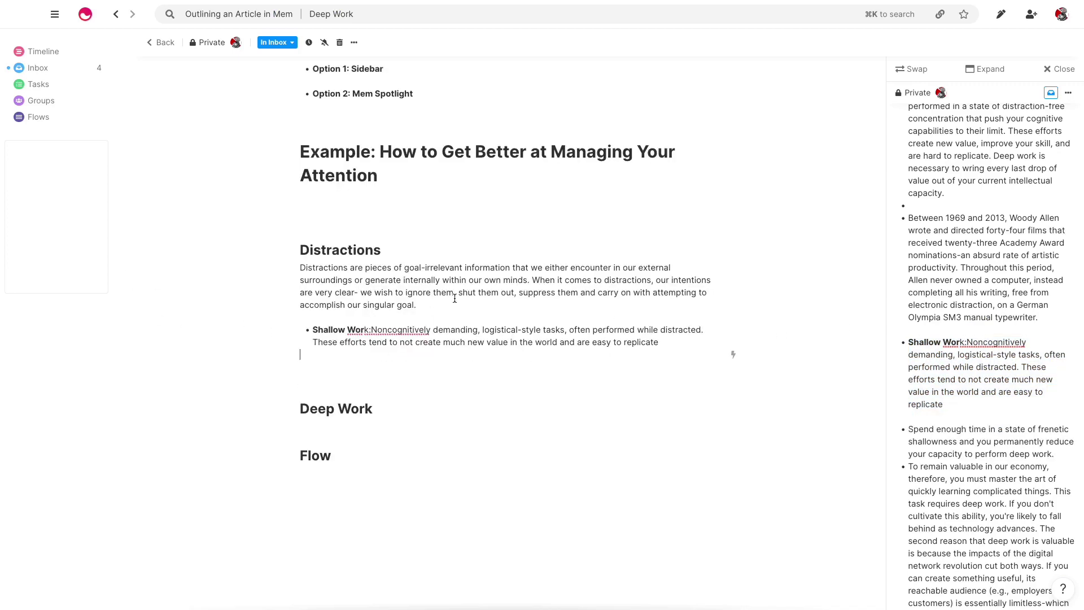
pyautogui.scroll(-1, 454, 298)
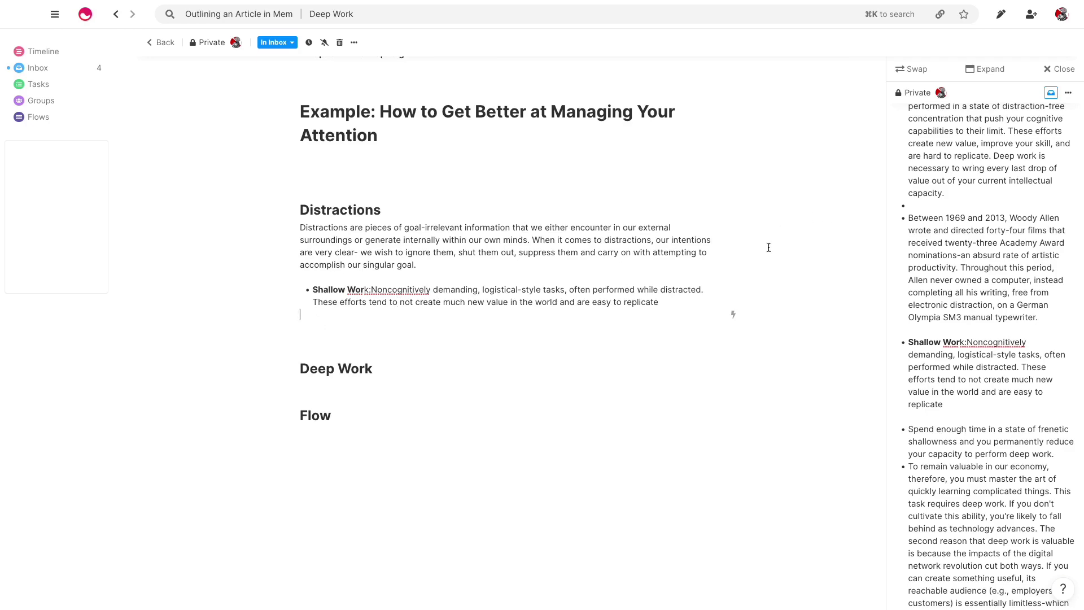
pyautogui.scroll(3, 954, 294)
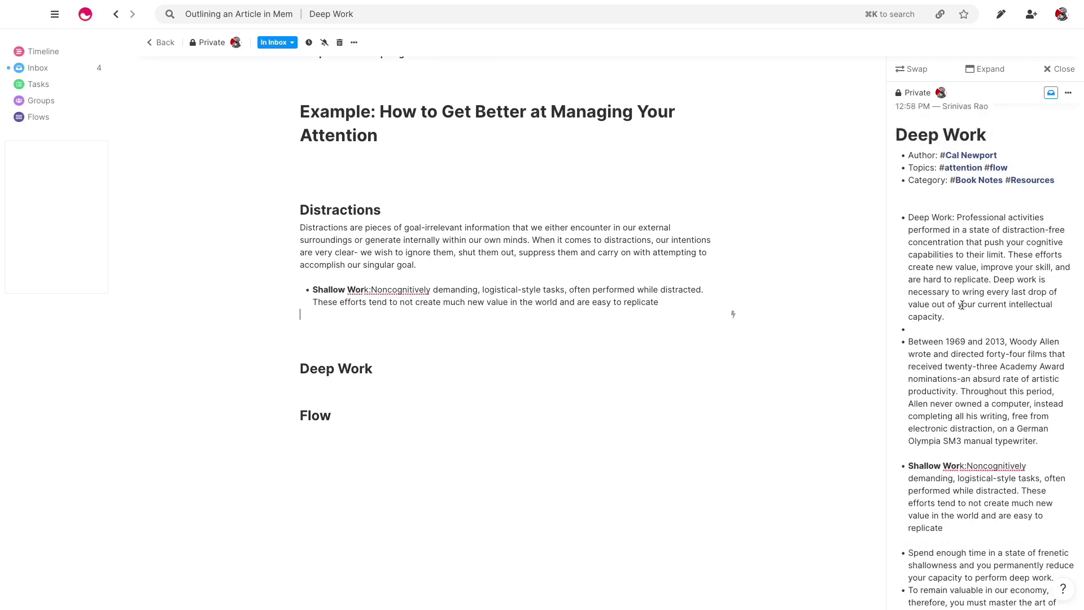
pyautogui.scroll(-3, 967, 282)
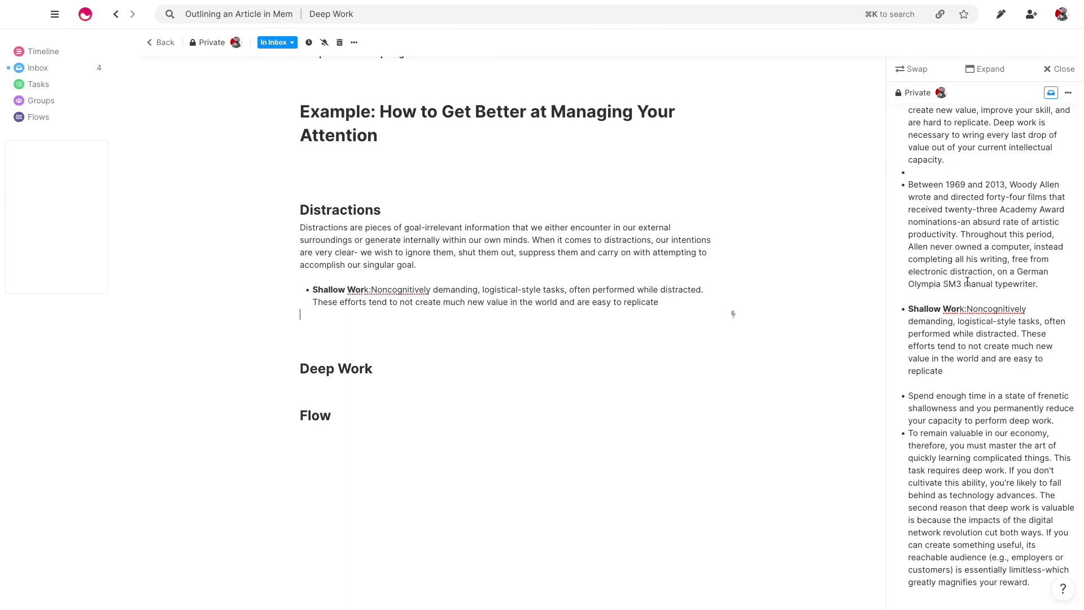
pyautogui.scroll(-2, 967, 280)
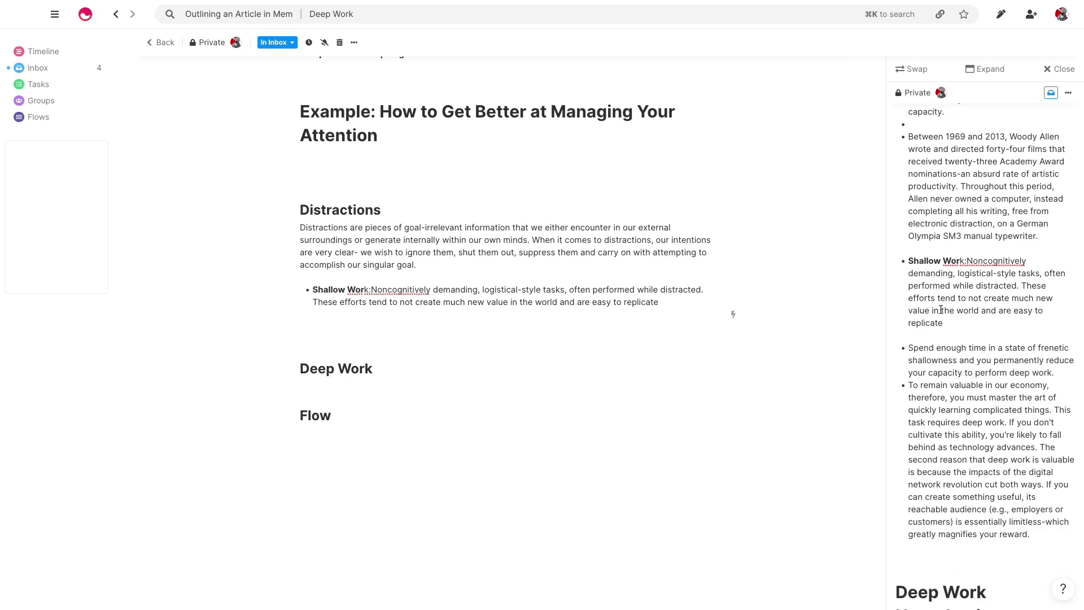
pyautogui.click(312, 289)
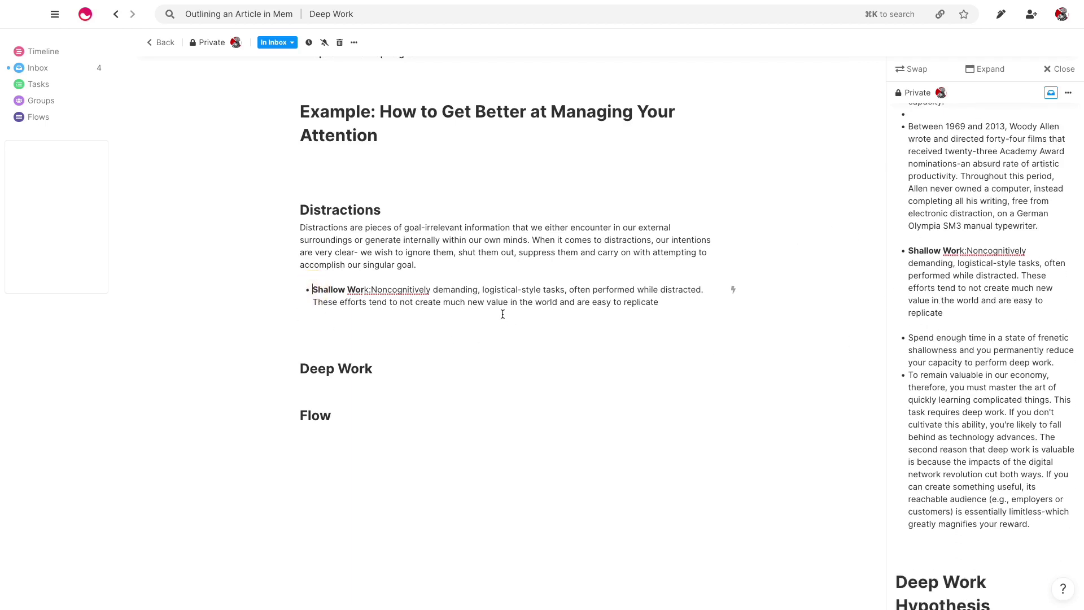
pyautogui.press('BackSpace')
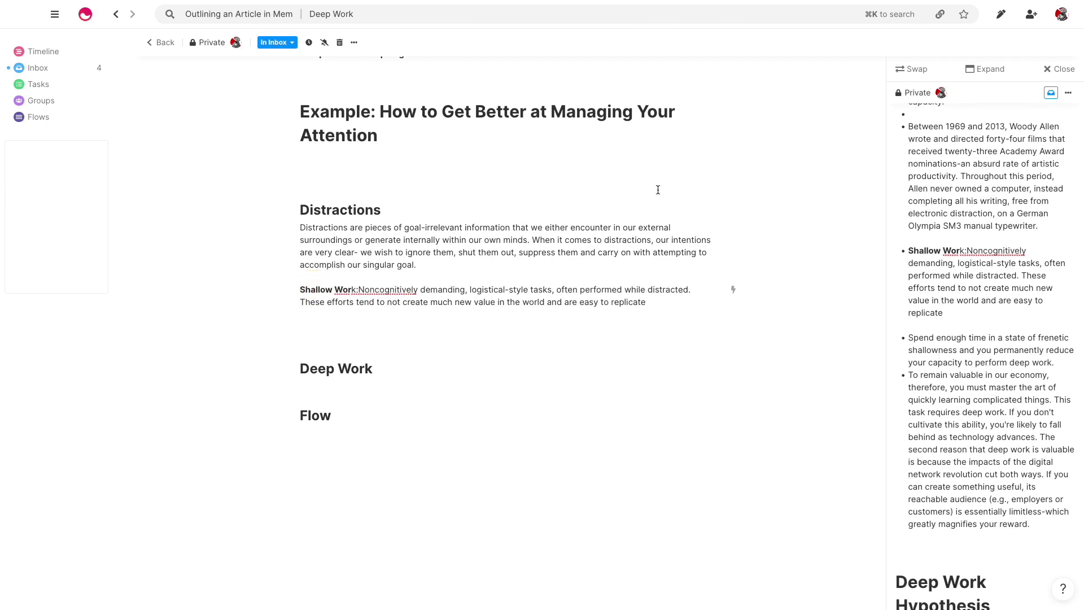
pyautogui.click(357, 290)
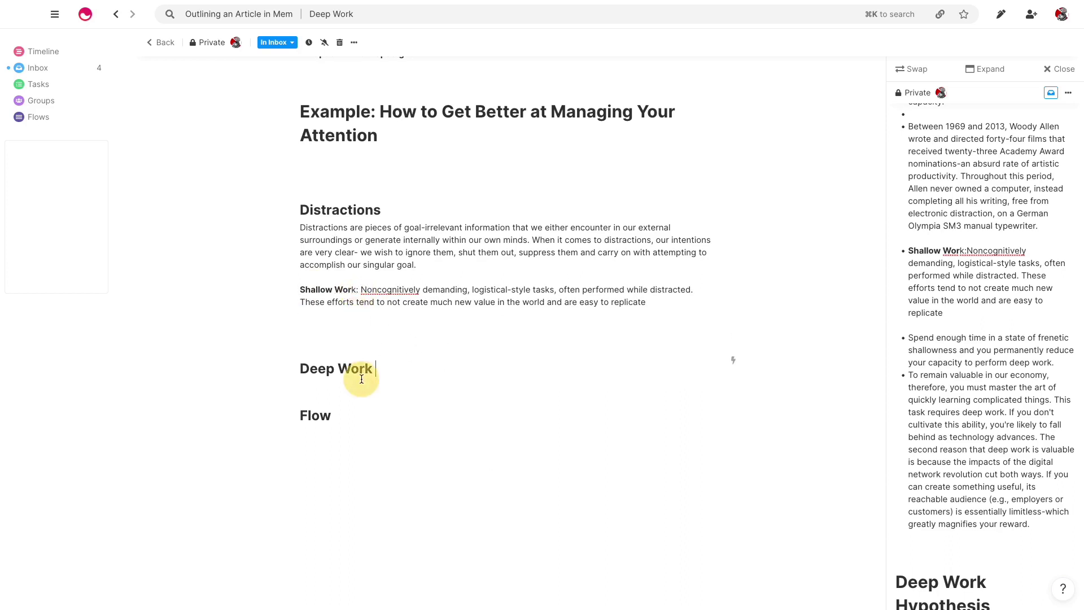
# - Place the caret under the Deep Work heading and select the Deep Work definition in the side note
pyautogui.scroll(5, 961, 152)
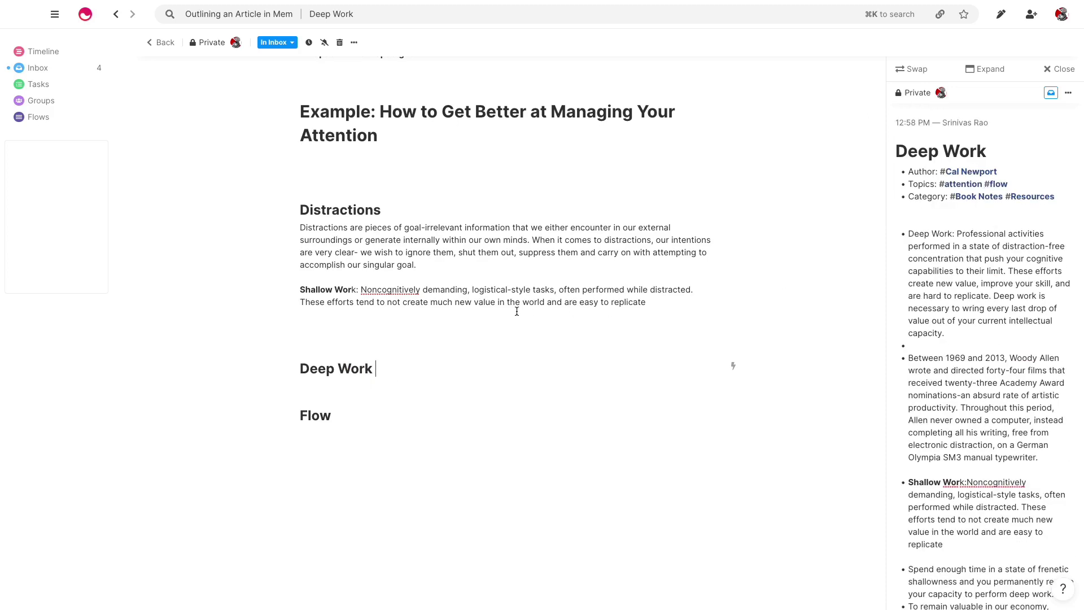
pyautogui.scroll(-1, 939, 394)
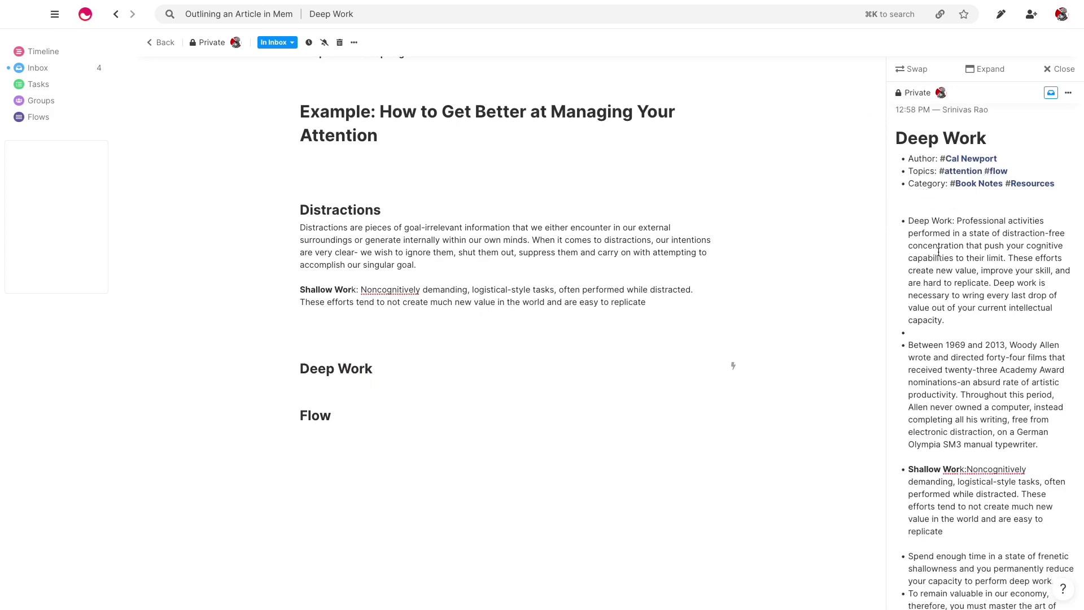
pyautogui.click(382, 401)
pyautogui.moveTo(964, 319); pyautogui.dragTo(903, 222)
pyautogui.write('≈')
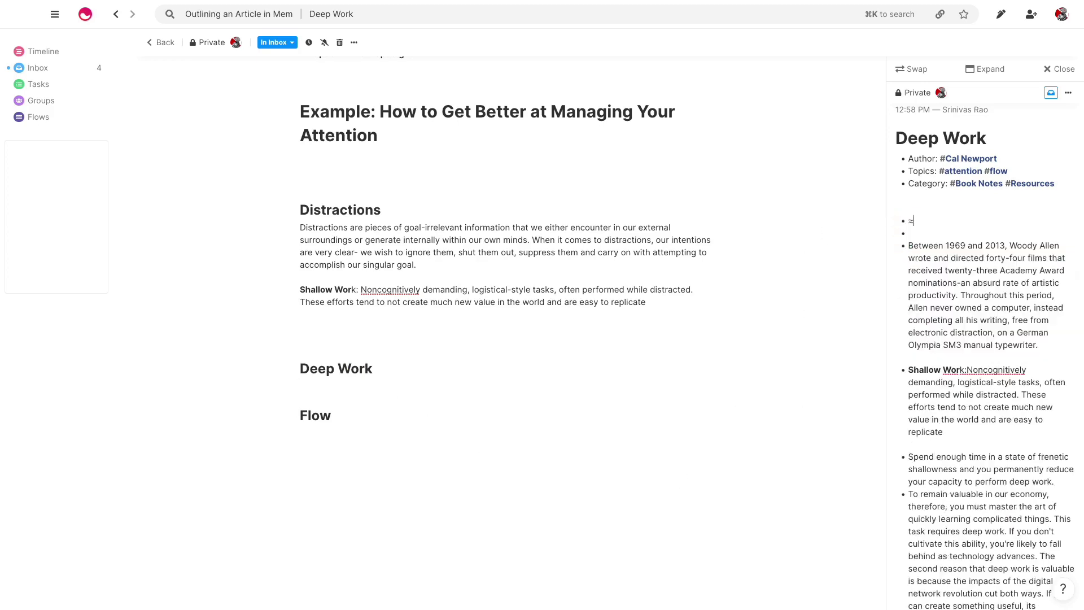
pyautogui.press('super+z')
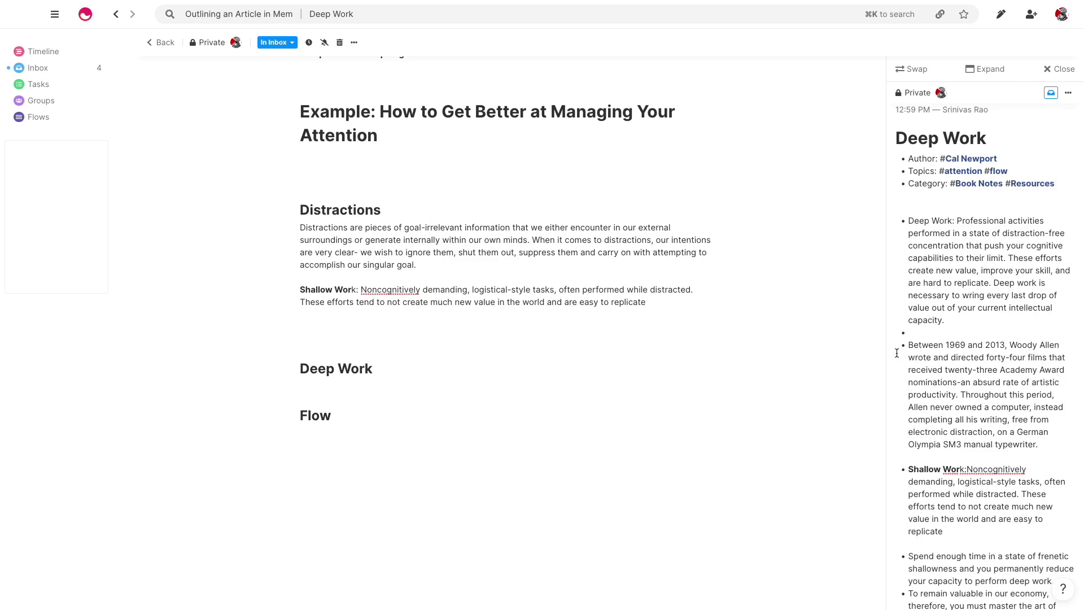
pyautogui.moveTo(953, 321); pyautogui.dragTo(903, 222)
pyautogui.press('super+c')
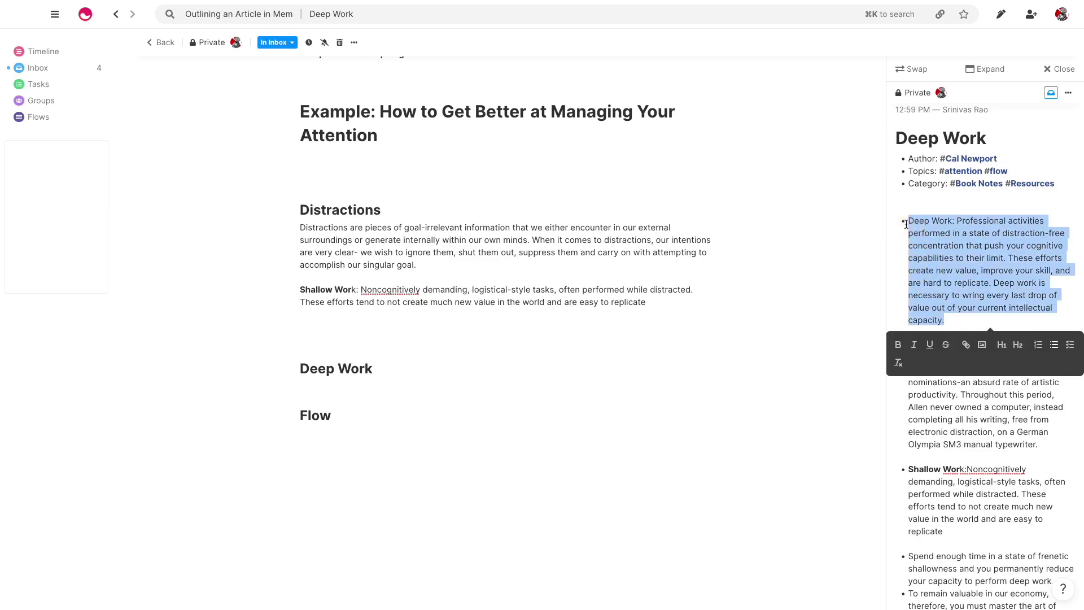
pyautogui.click(382, 392)
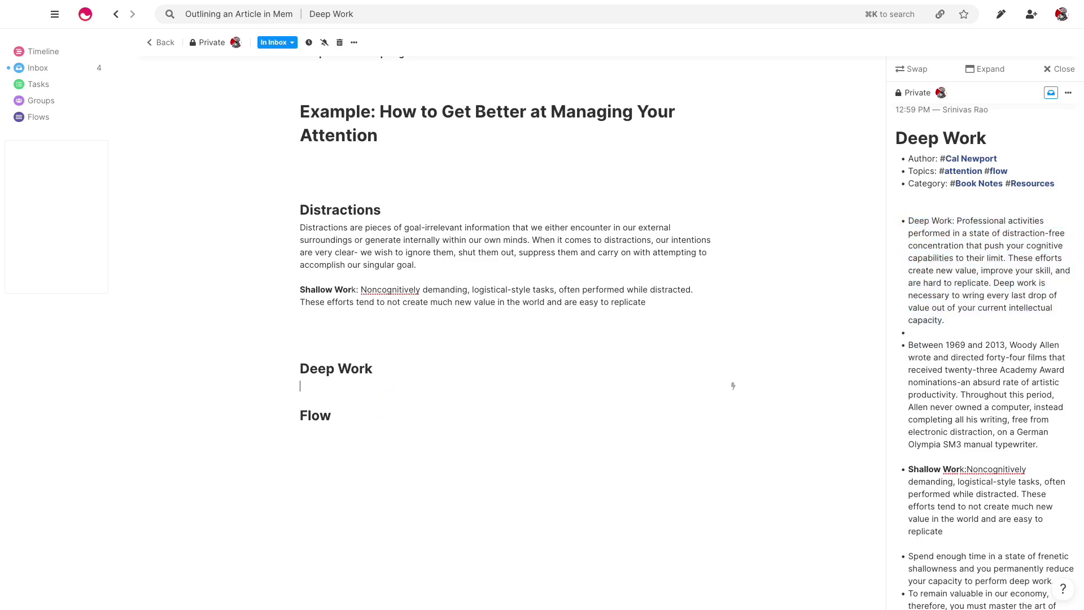
# - Paste the Deep Work definition, then the 'deep work ph' Philosophies highlight (Monastic, Bimodal, Rhythmic)
pyautogui.press('Return')
pyautogui.press('super+v')
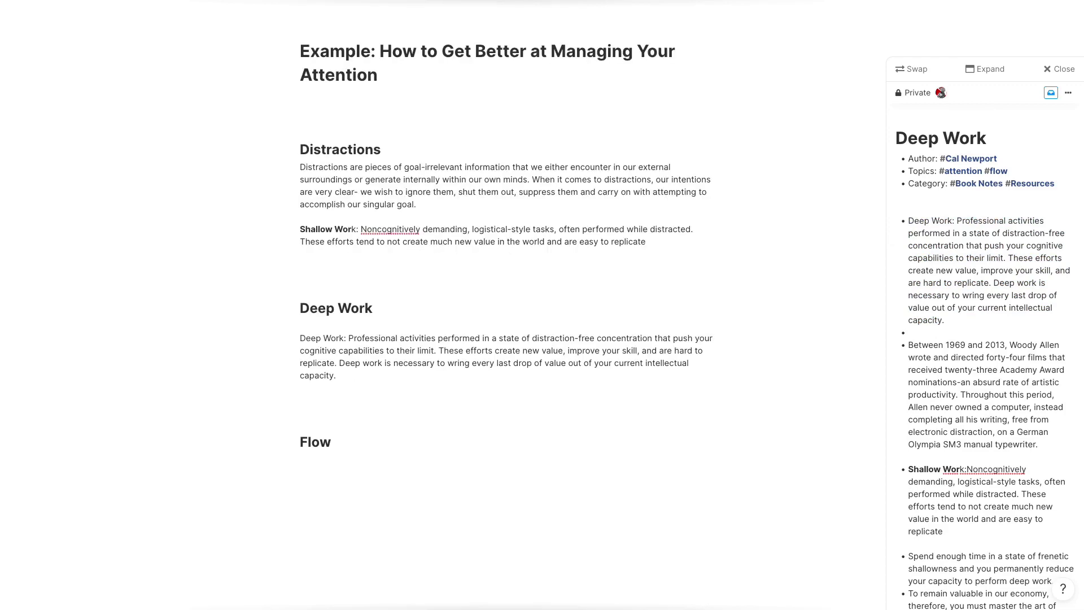
pyautogui.press('super+shift+space')
pyautogui.write('deep wor')
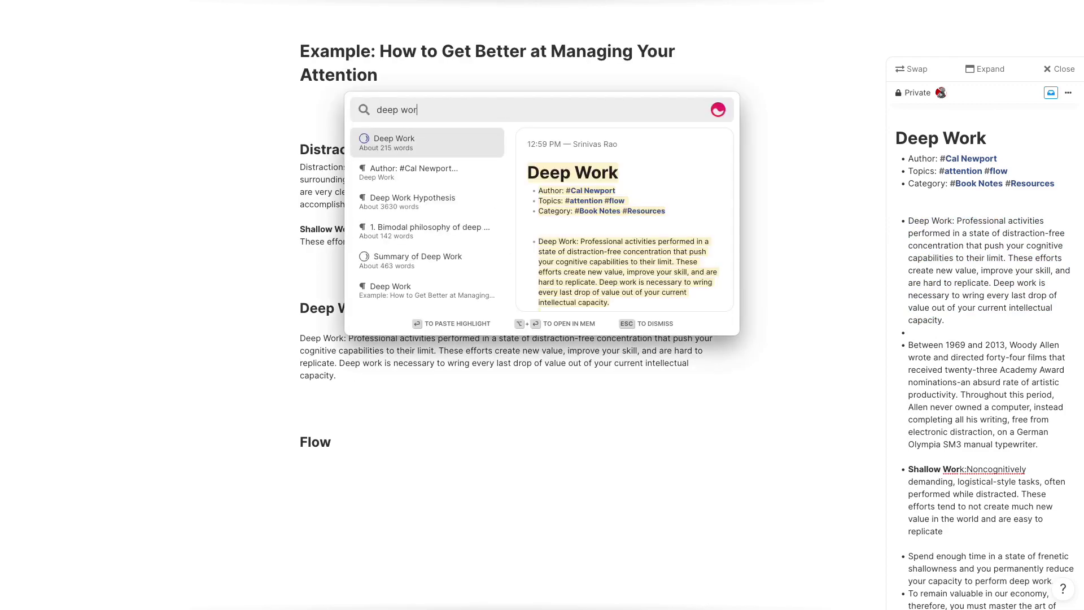
pyautogui.write('k ph')
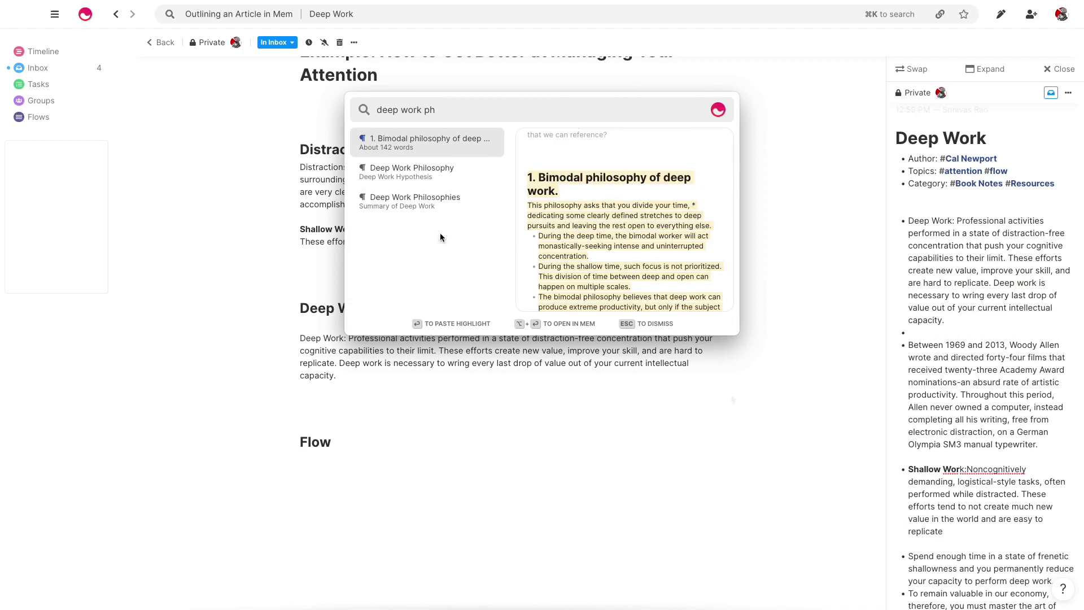
pyautogui.scroll(-5, 577, 253)
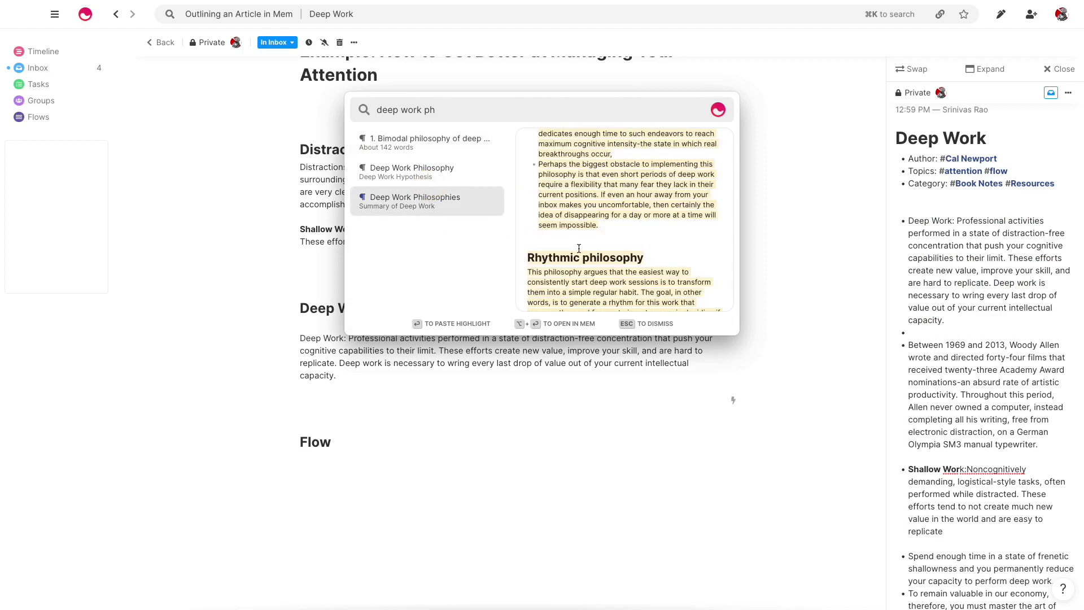
pyautogui.scroll(5, 577, 253)
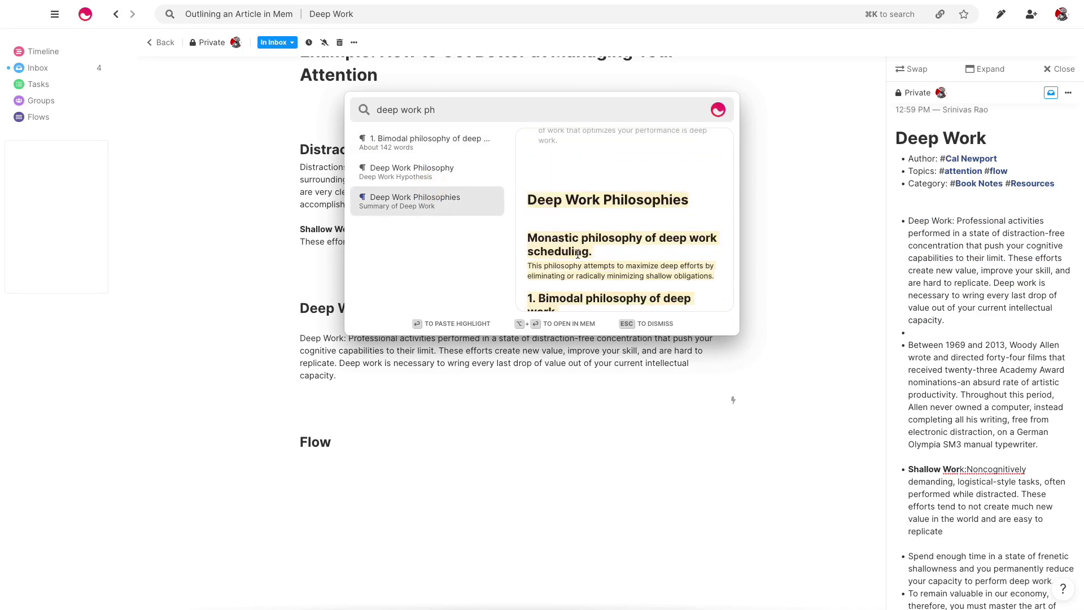
pyautogui.press('Return')
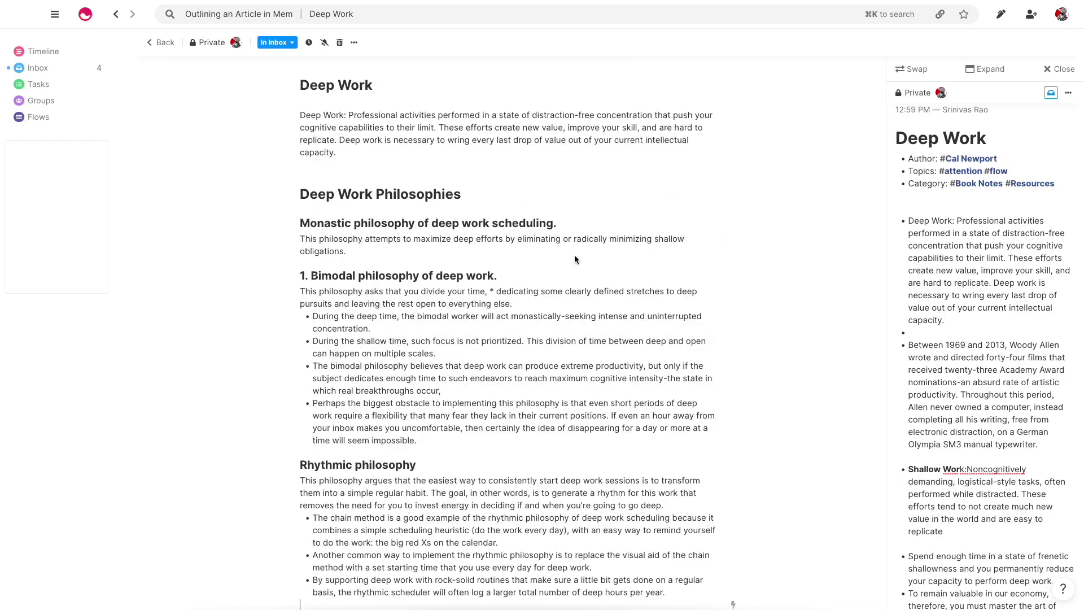
pyautogui.scroll(-4, 420, 348)
pyautogui.scroll(10, 423, 361)
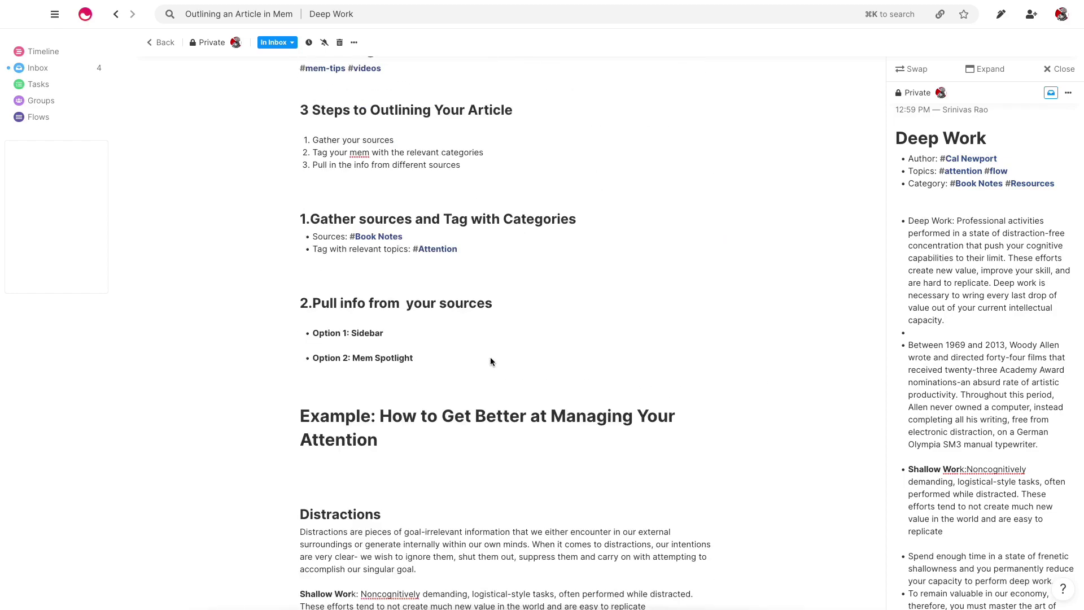
pyautogui.scroll(-10, 490, 356)
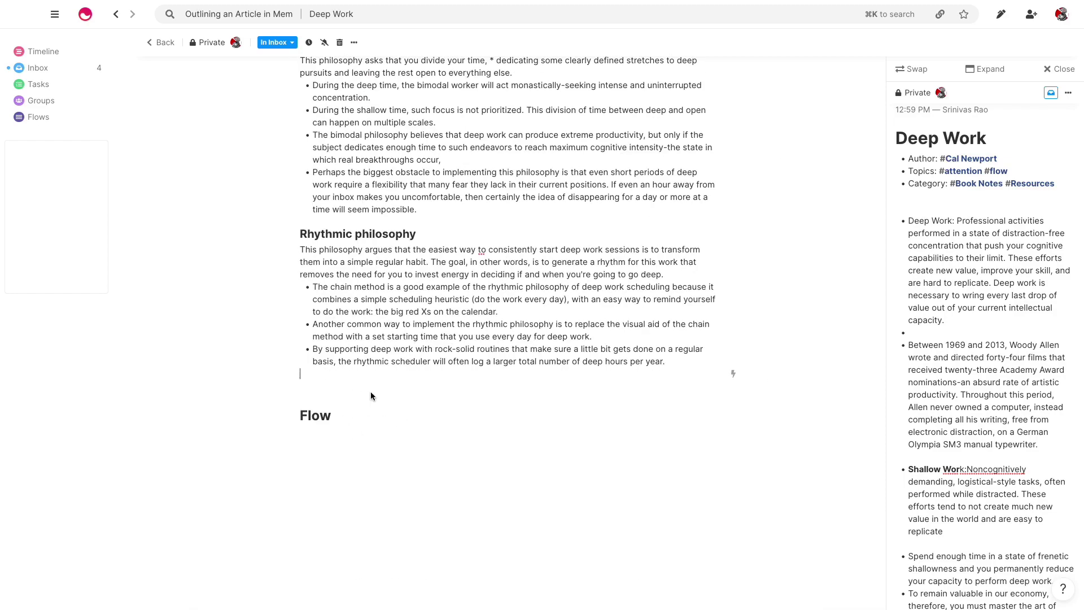
pyautogui.scroll(6, 373, 394)
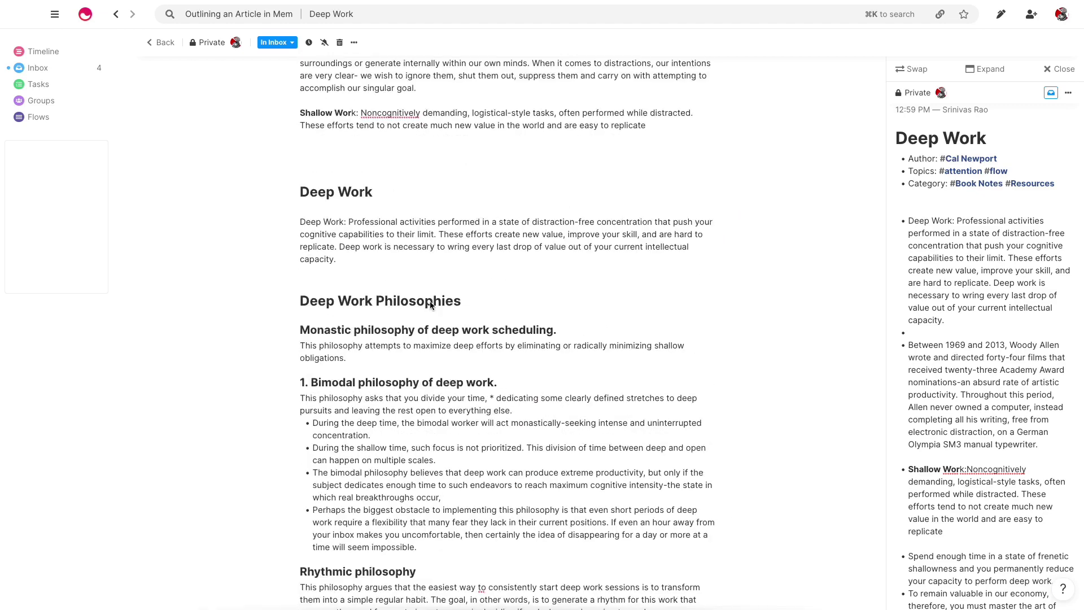
pyautogui.scroll(-6, 430, 305)
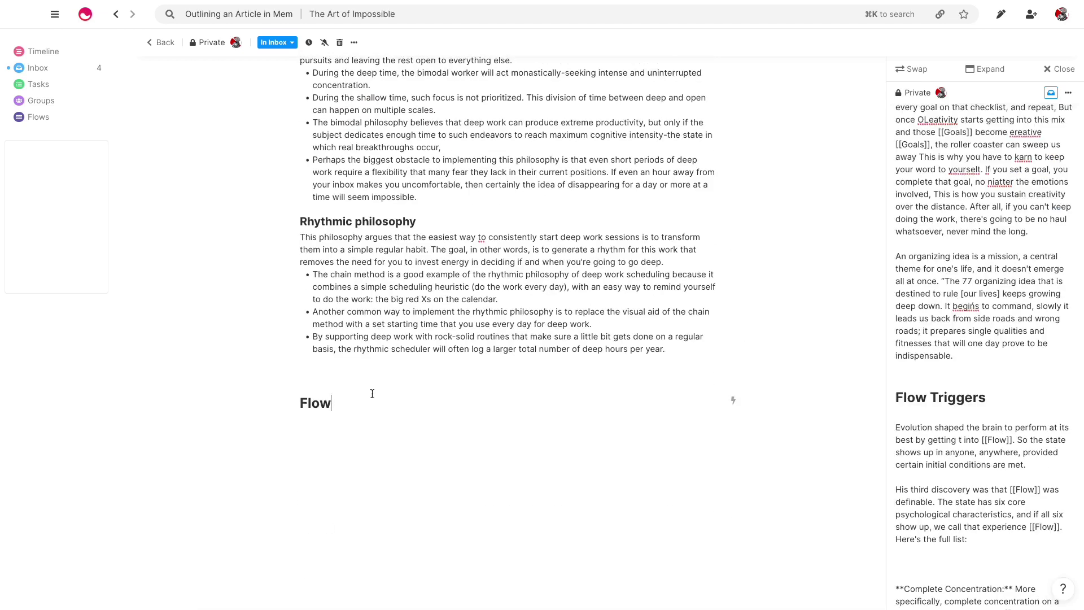
# - Close The Art of Impossible side note, keeping the caret under the Flow heading
pyautogui.click(358, 427)
pyautogui.click(1048, 69)
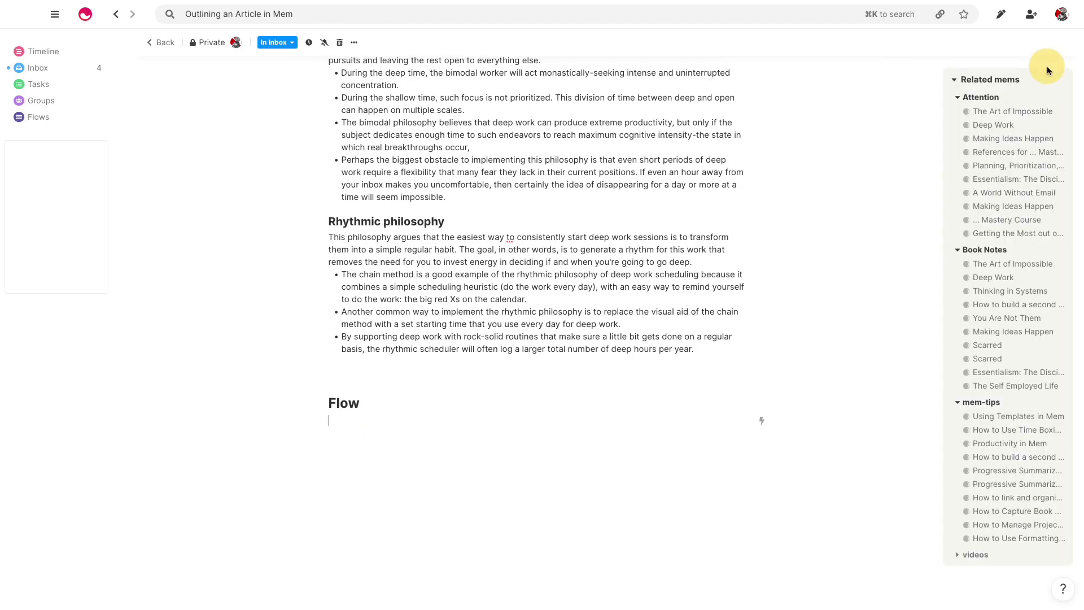
pyautogui.click(409, 422)
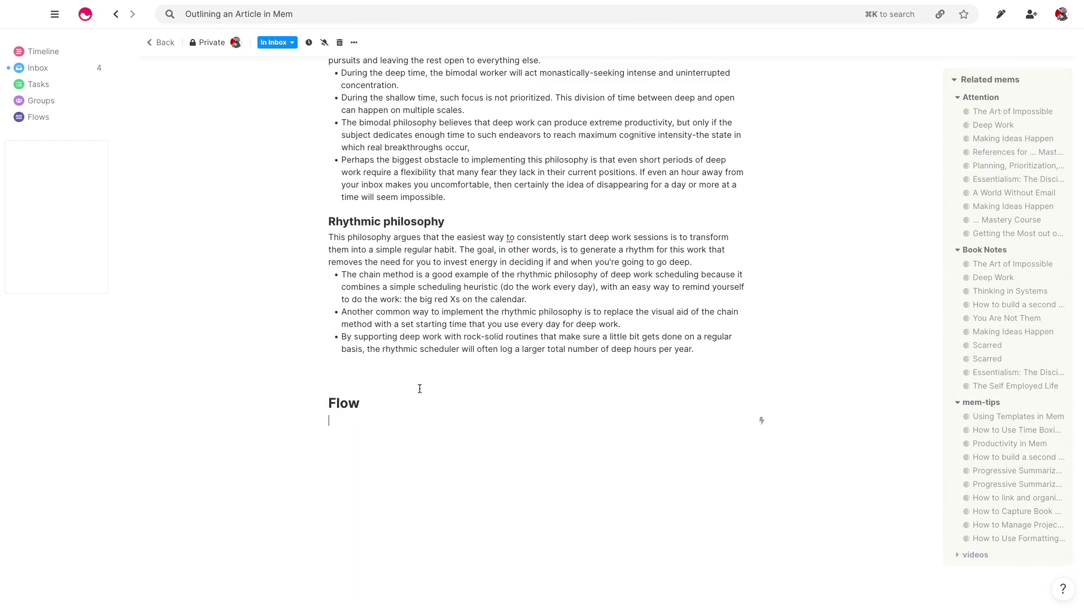
# - Search Spotlight for 'flow' to find the Flow Triggers highlight
pyautogui.press('super+shift+space')
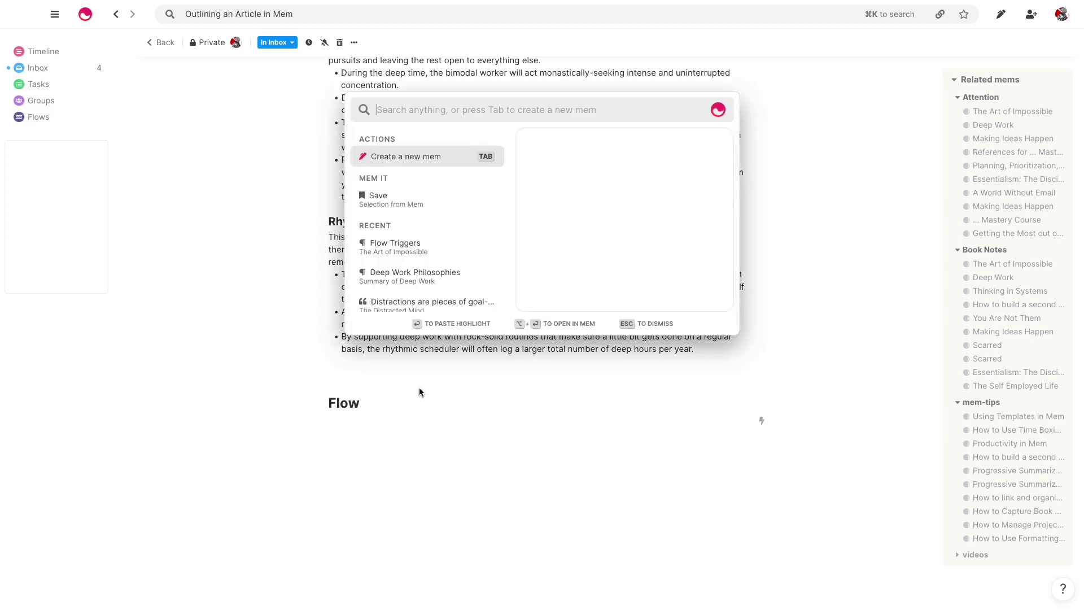
pyautogui.write('flow')
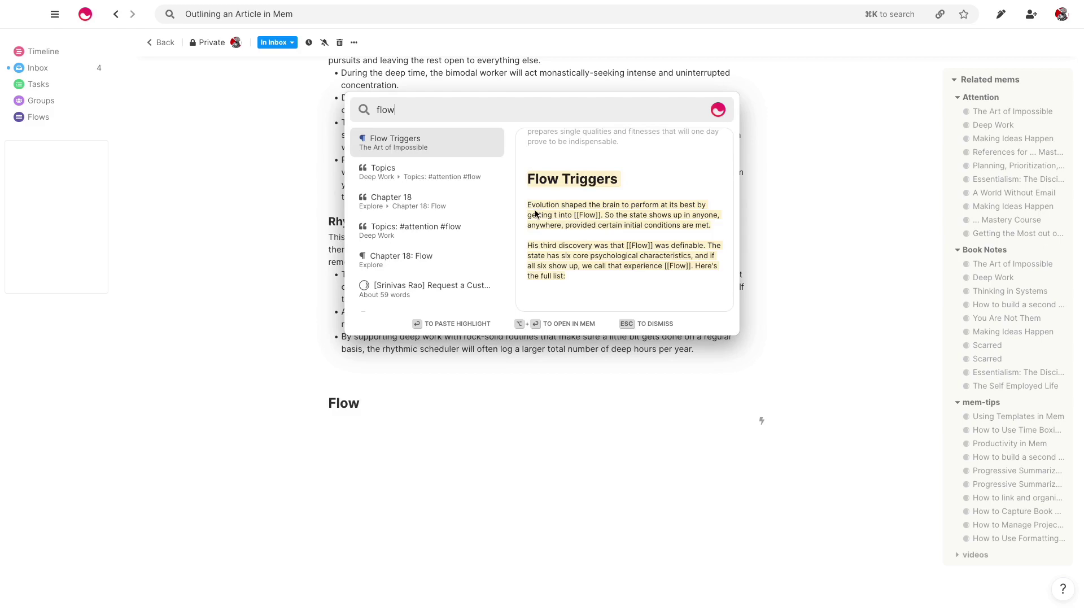
pyautogui.scroll(-8, 564, 213)
pyautogui.scroll(-1, 439, 222)
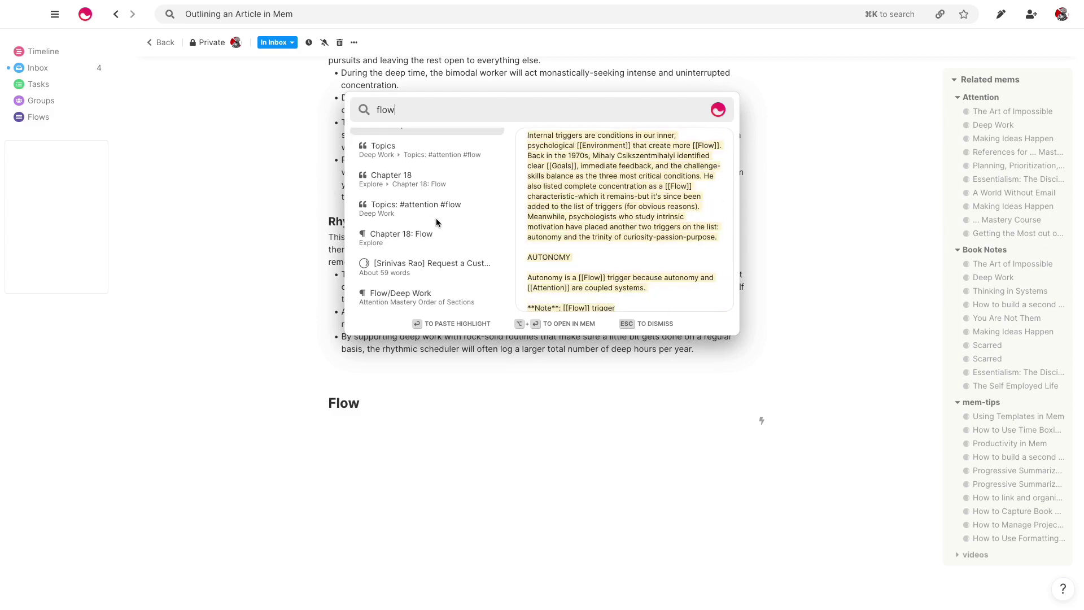
pyautogui.scroll(4, 564, 253)
pyautogui.scroll(3, 564, 253)
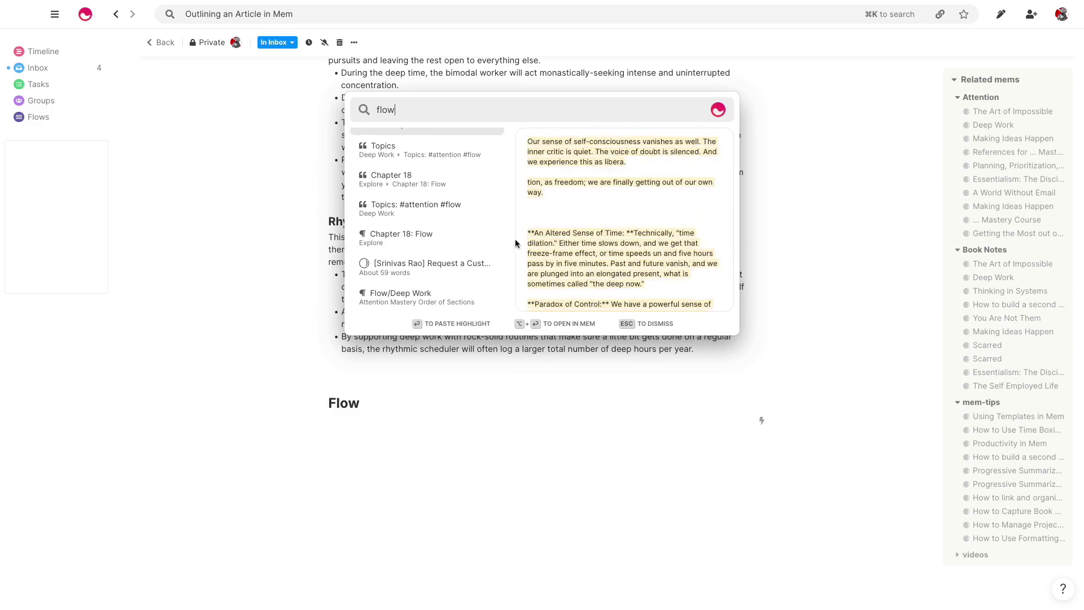
# - Dismiss the search and tag the Flow section with #flow
pyautogui.click(386, 431)
pyautogui.write('#flow')
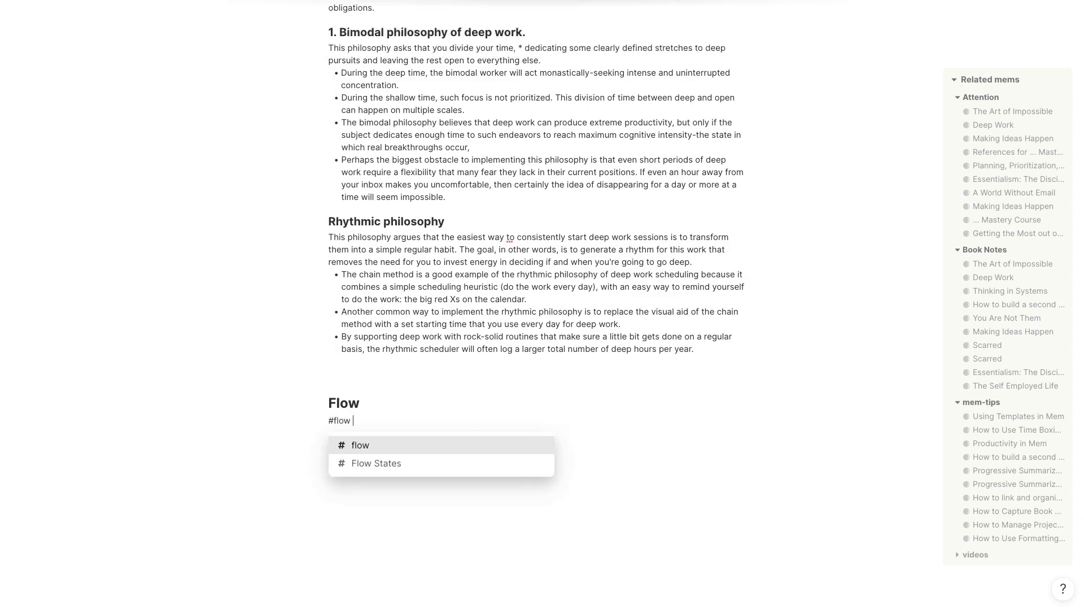
pyautogui.press('Return')
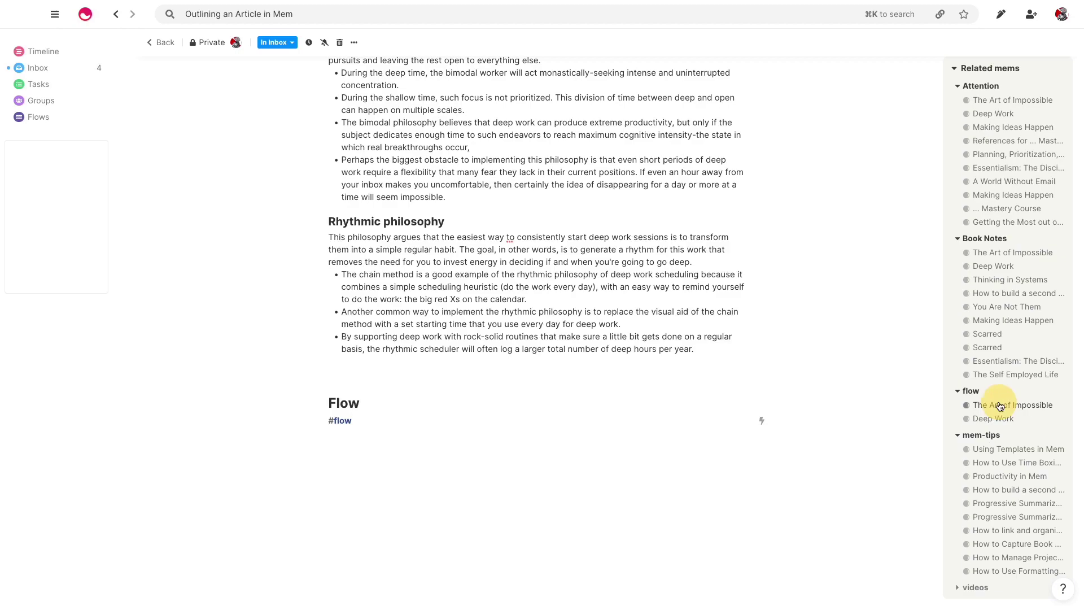
# - Open The Art of Impossible from the flow group in Related mems and scroll through it
pyautogui.click(1001, 403)
pyautogui.scroll(-20, 954, 377)
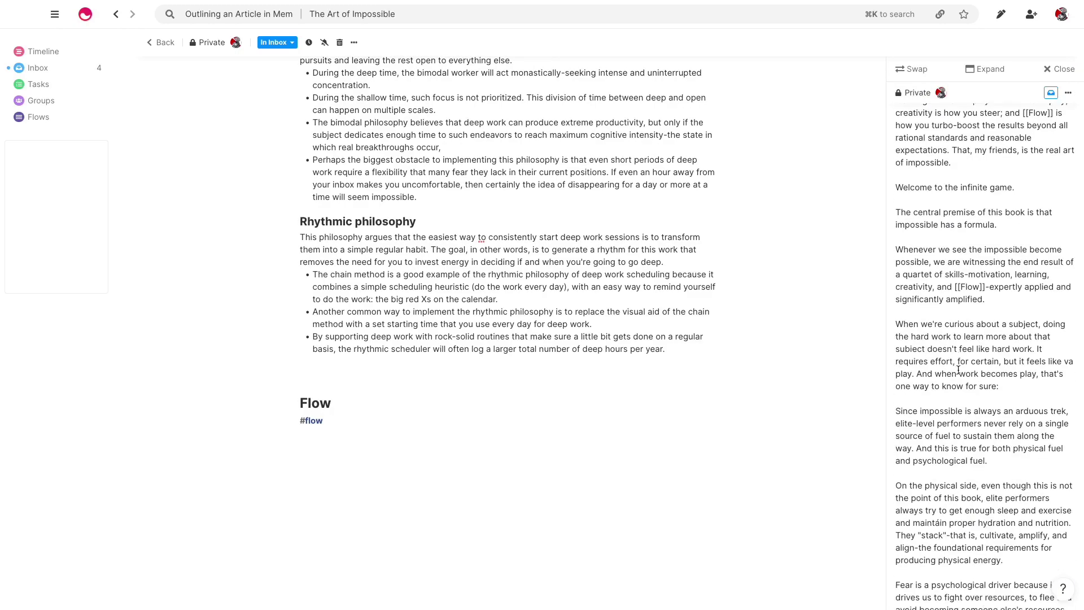
pyautogui.scroll(-20, 953, 435)
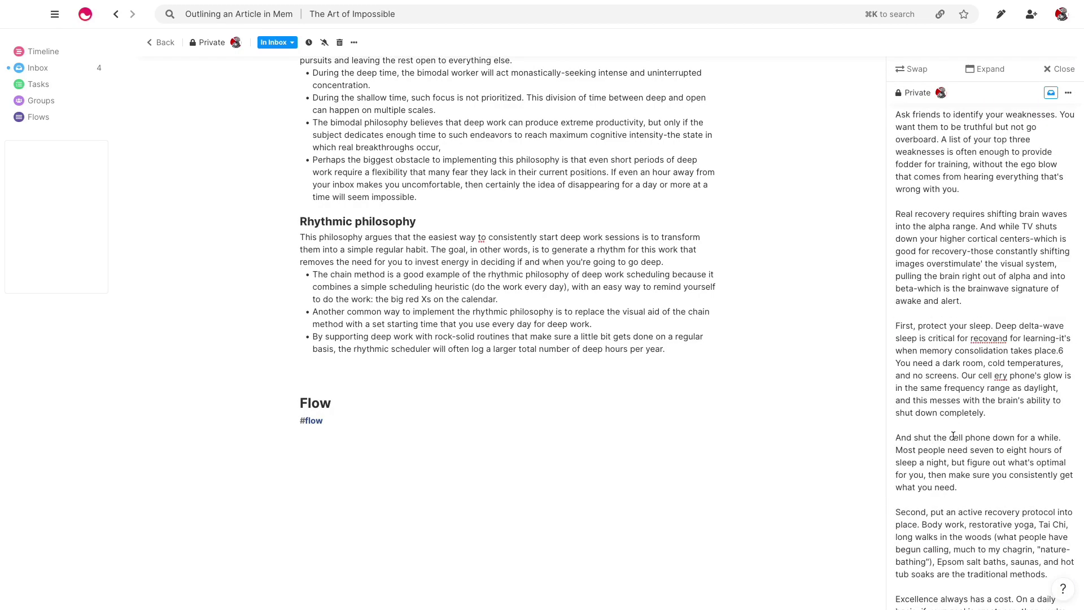
pyautogui.scroll(-20, 953, 418)
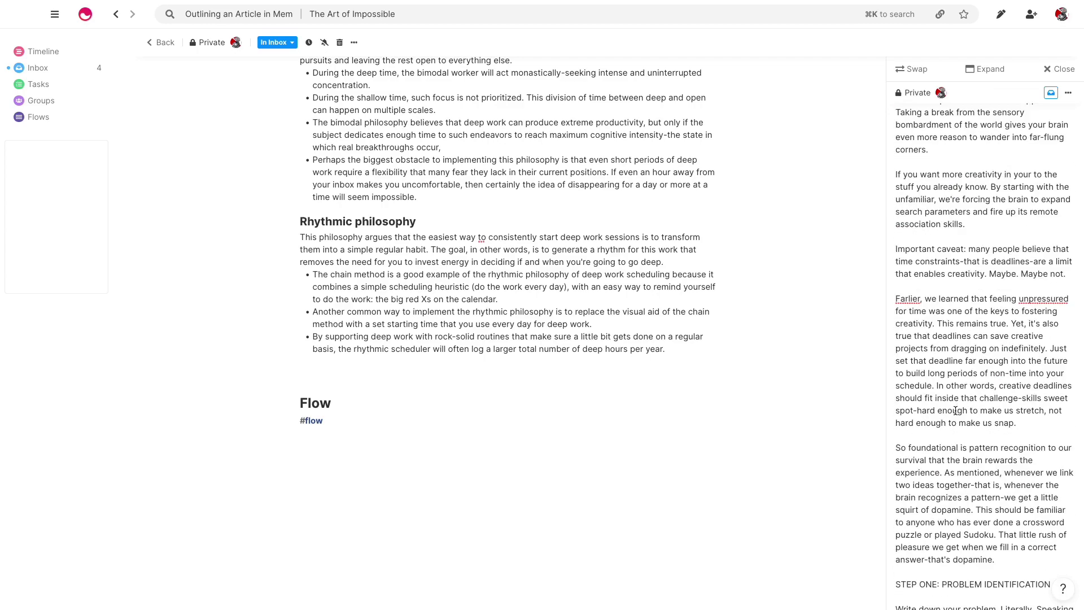
pyautogui.scroll(-20, 954, 404)
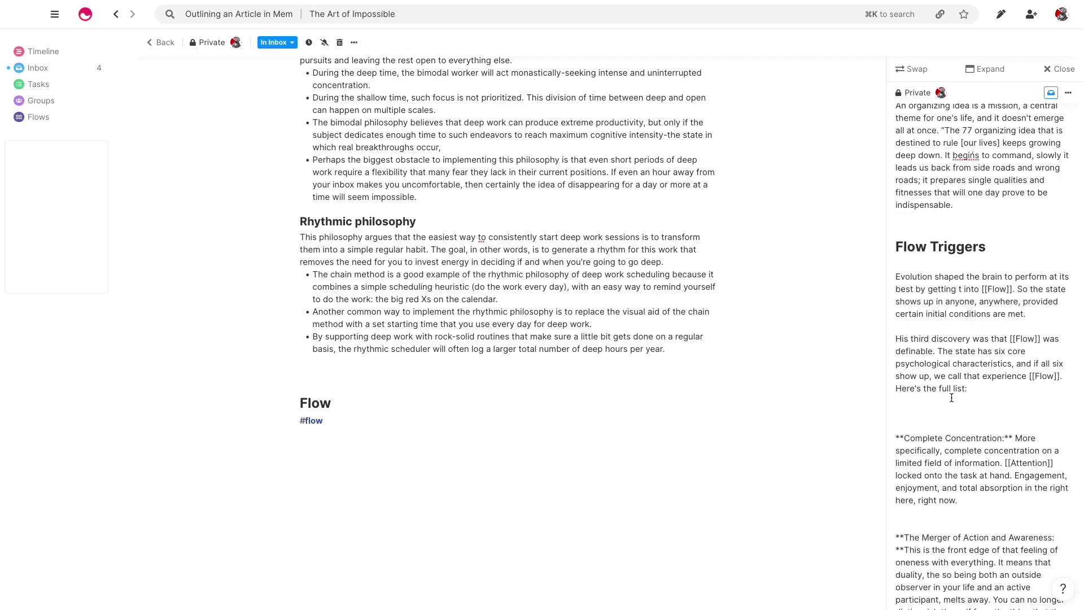
pyautogui.scroll(-15, 951, 341)
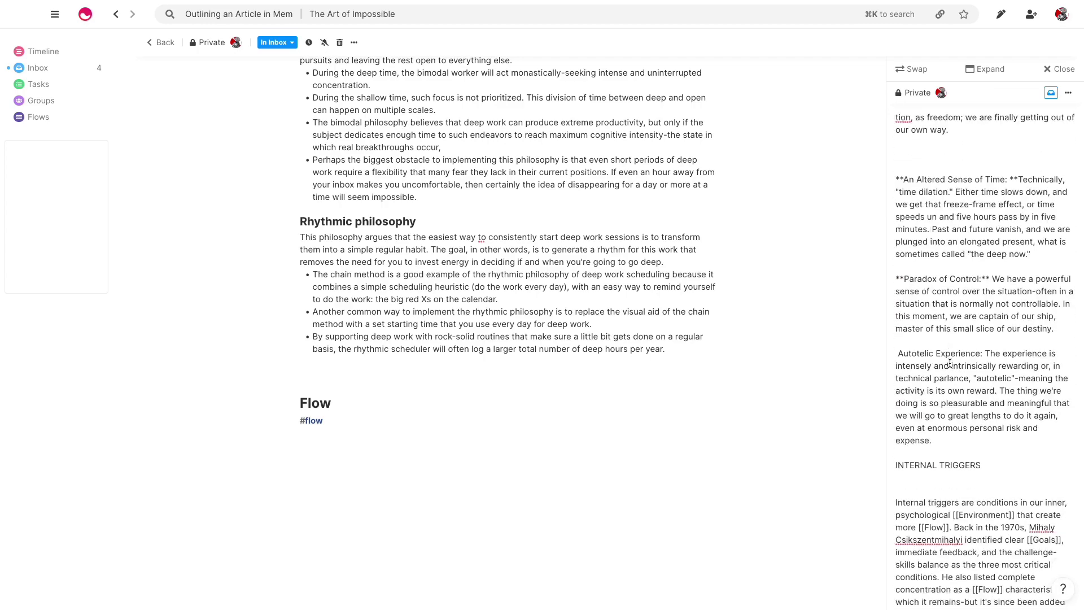
pyautogui.scroll(-15, 949, 356)
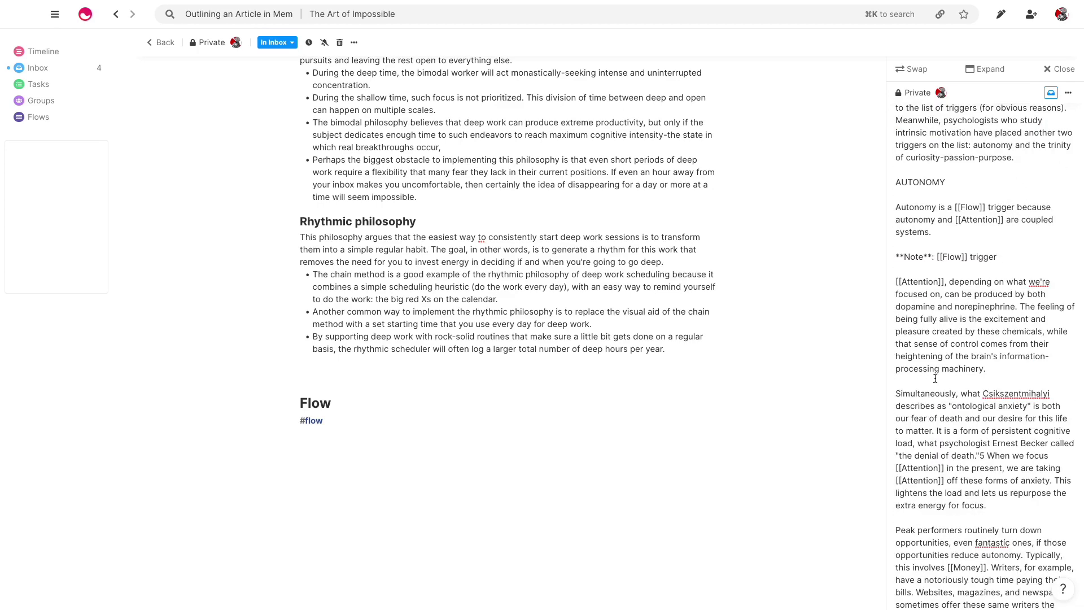
pyautogui.scroll(12, 951, 323)
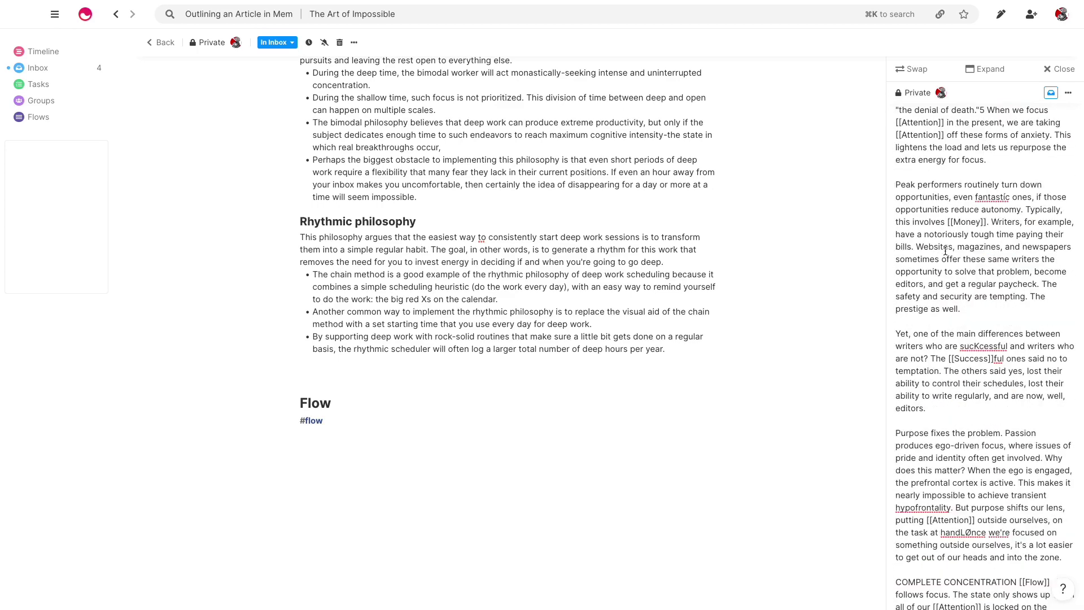
pyautogui.scroll(-7, 951, 286)
pyautogui.scroll(-9, 951, 286)
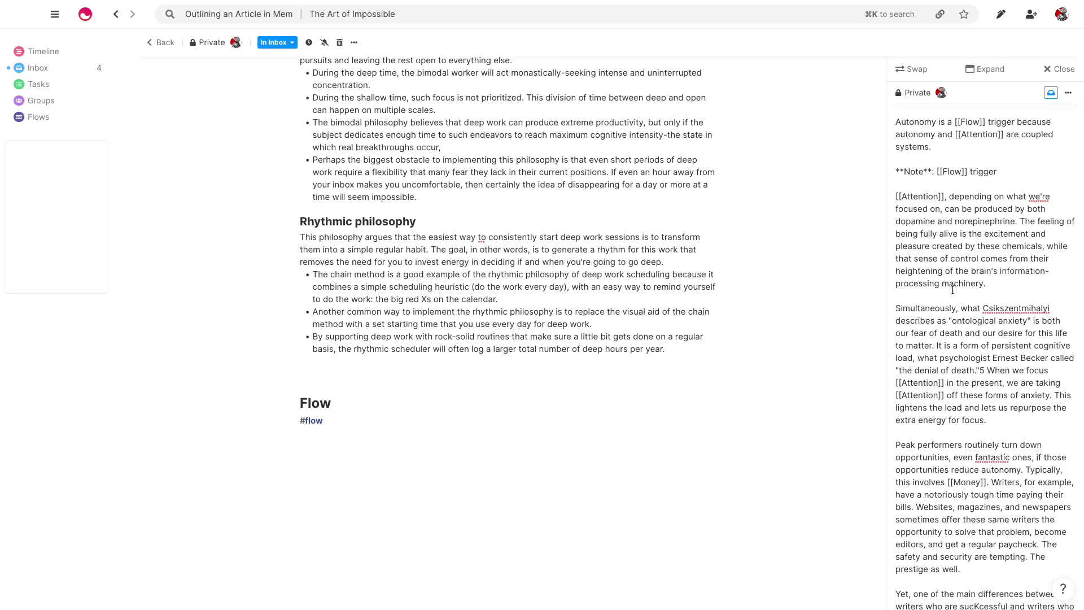
pyautogui.scroll(-6, 948, 296)
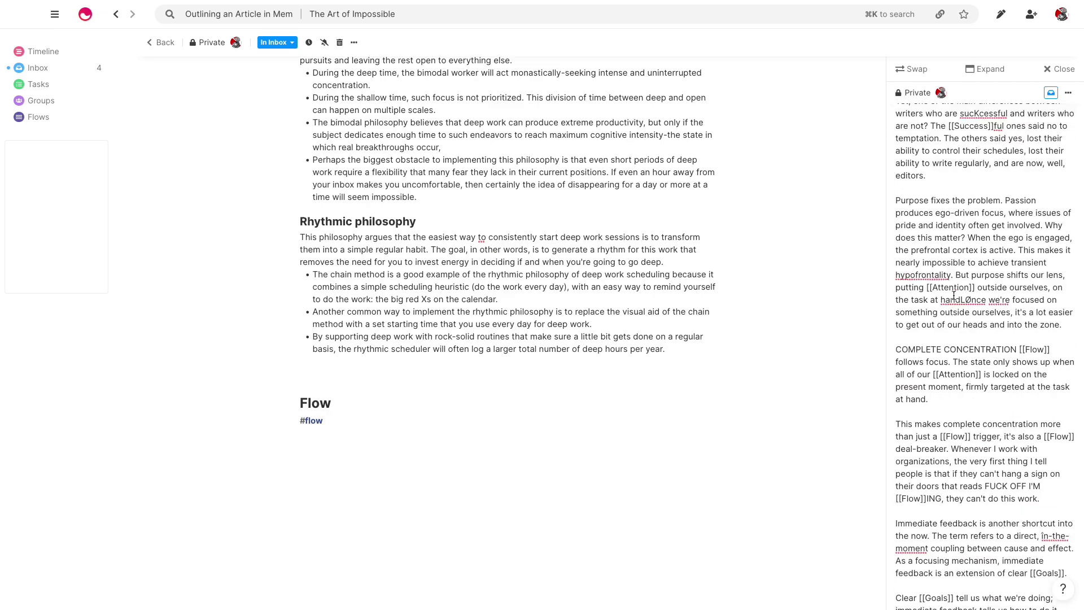
pyautogui.scroll(-3, 937, 303)
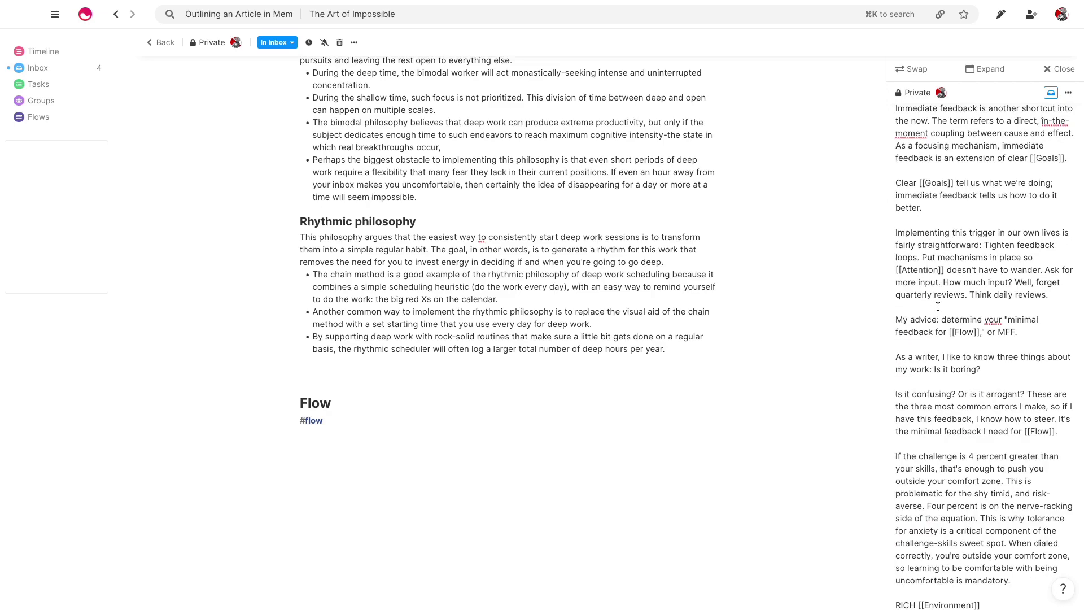
# - Add an 'End of Flow triggers' heading after the 'better.' paragraph in The Art of Impossible
pyautogui.click(923, 225)
pyautogui.press('Return')
pyautogui.press('Return')
pyautogui.press('Return')
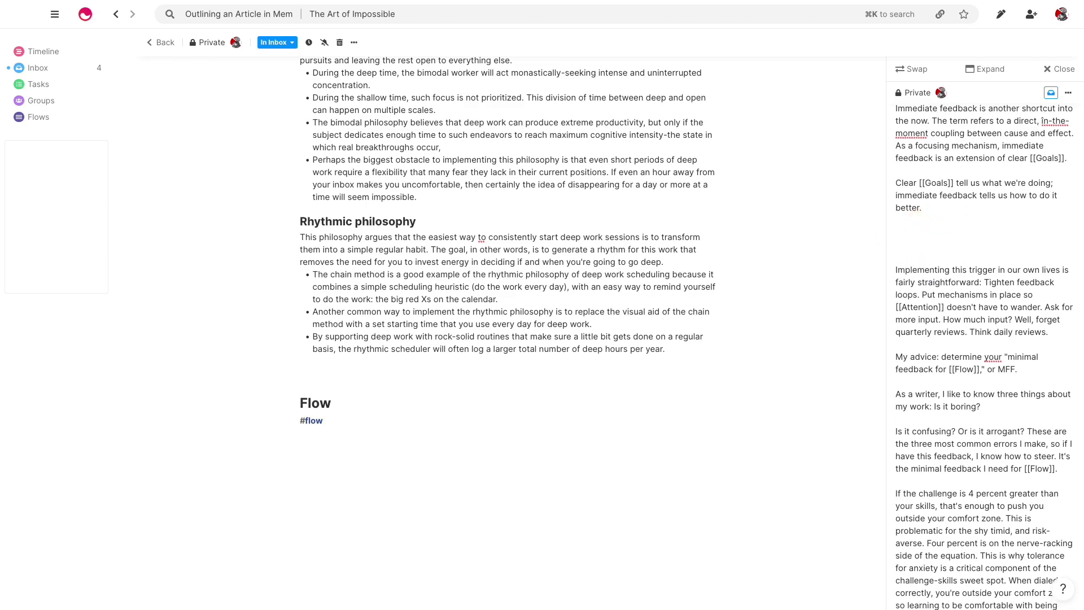
pyautogui.write('# End fo')
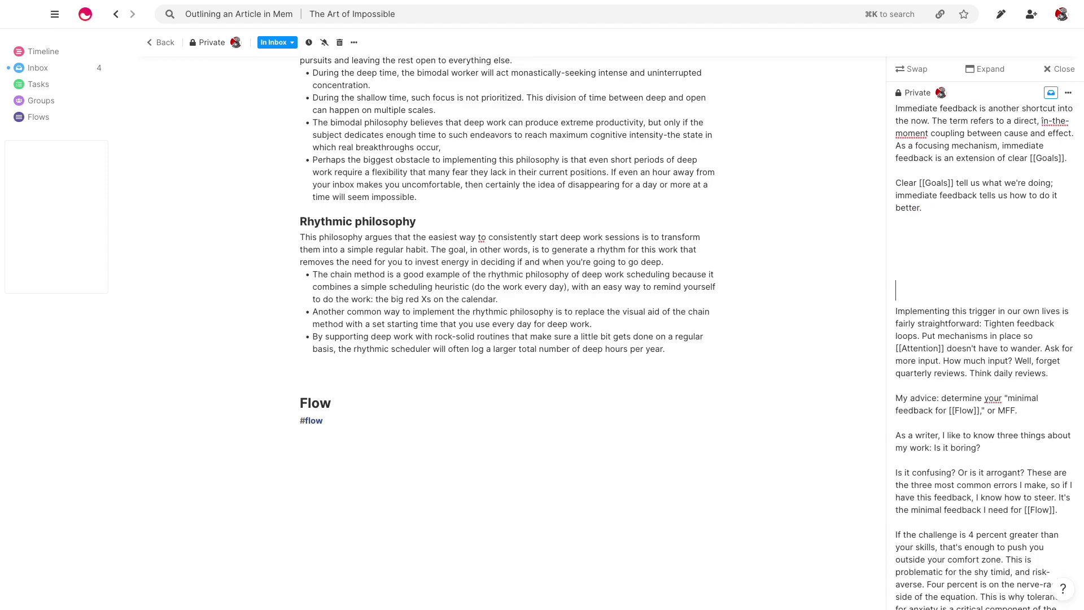
pyautogui.press('BackSpace')
pyautogui.press('BackSpace')
pyautogui.write('o Ff')
pyautogui.press('BackSpace')
pyautogui.press('BackSpace')
pyautogui.write('f Flow triggers')
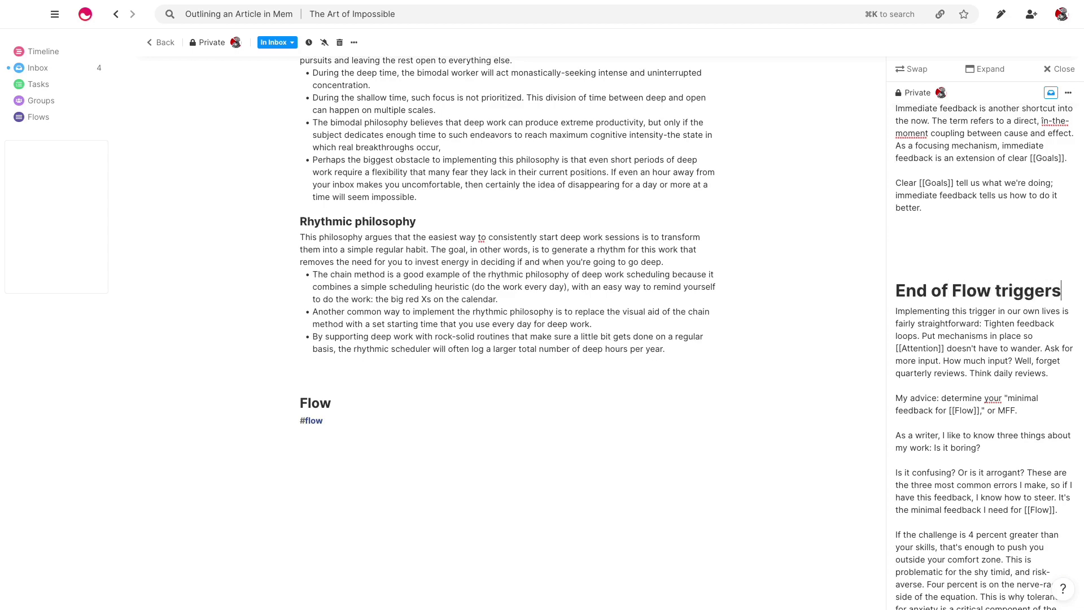
pyautogui.click(363, 476)
pyautogui.click(371, 454)
# - Paste the Flow Triggers passage below the #flow tag via a 'flow triggers' search
pyautogui.press('Return')
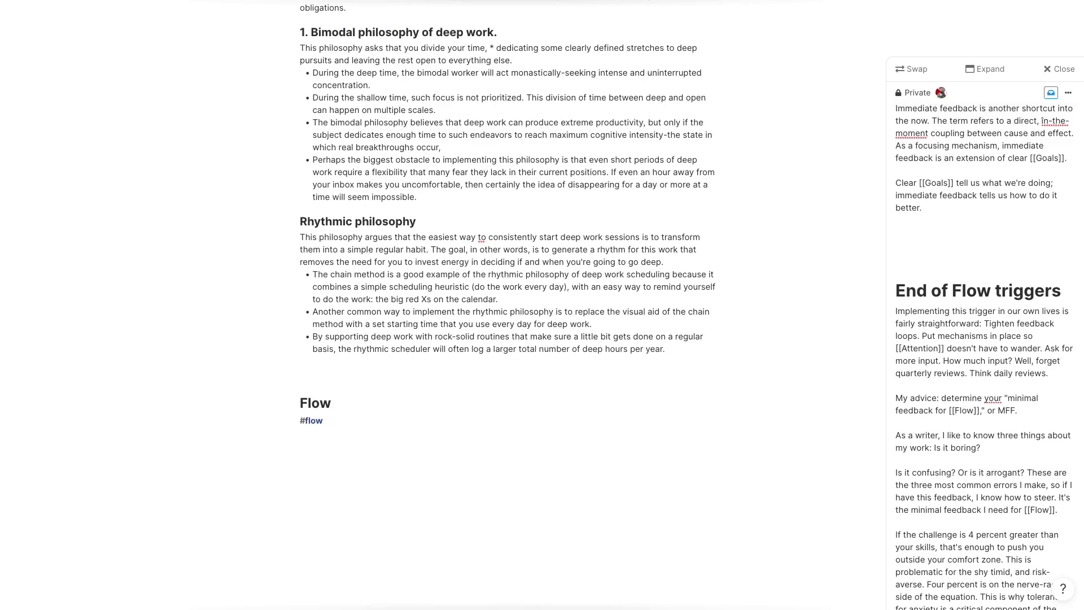
pyautogui.press('super+k')
pyautogui.write('flow')
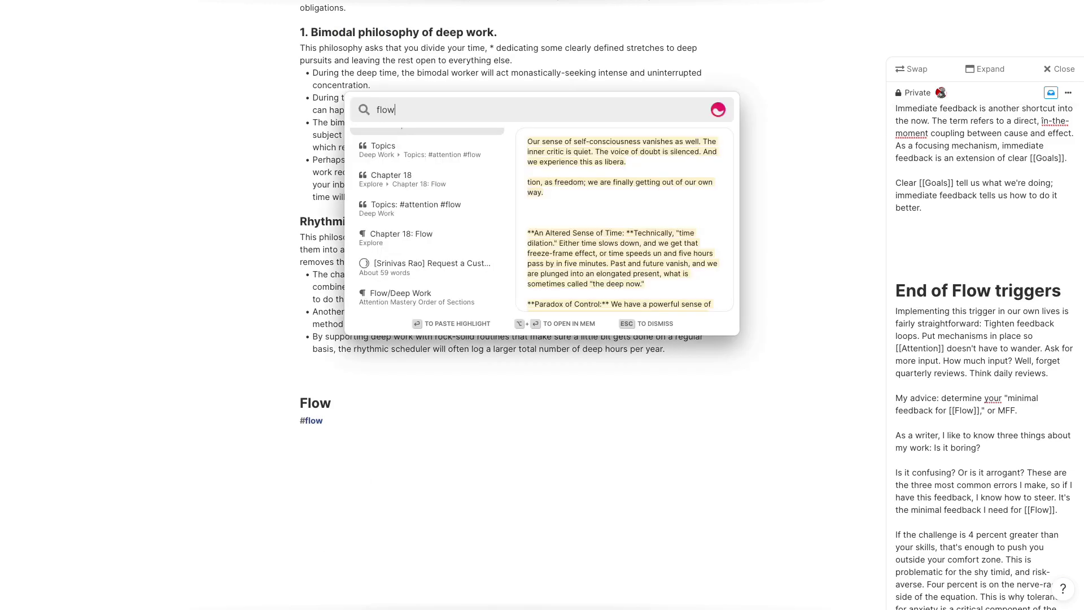
pyautogui.write(' trigg')
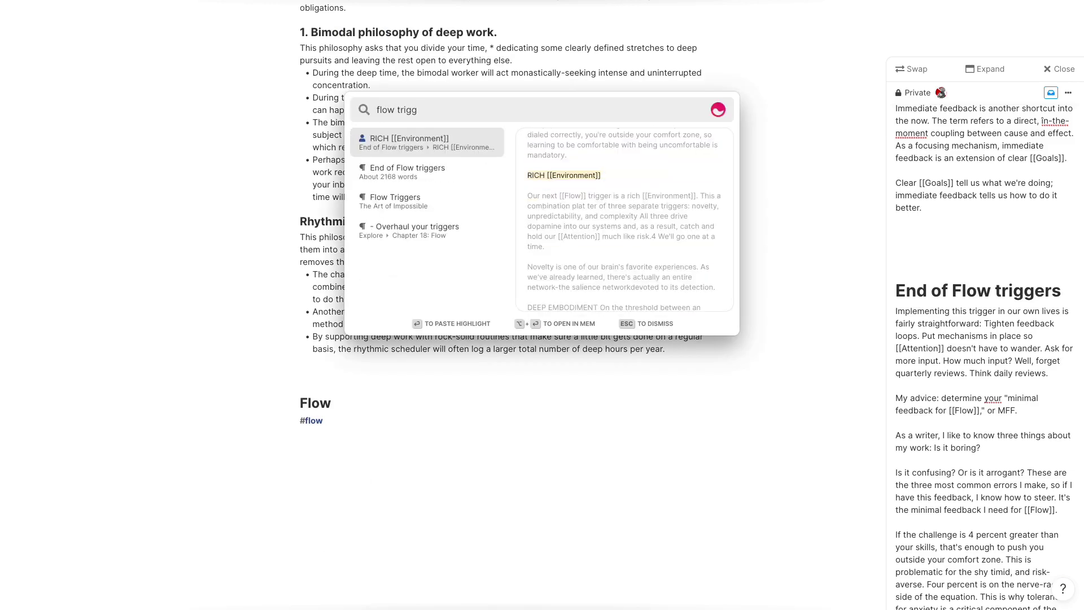
pyautogui.write('ers')
pyautogui.press('Down')
pyautogui.press('Down')
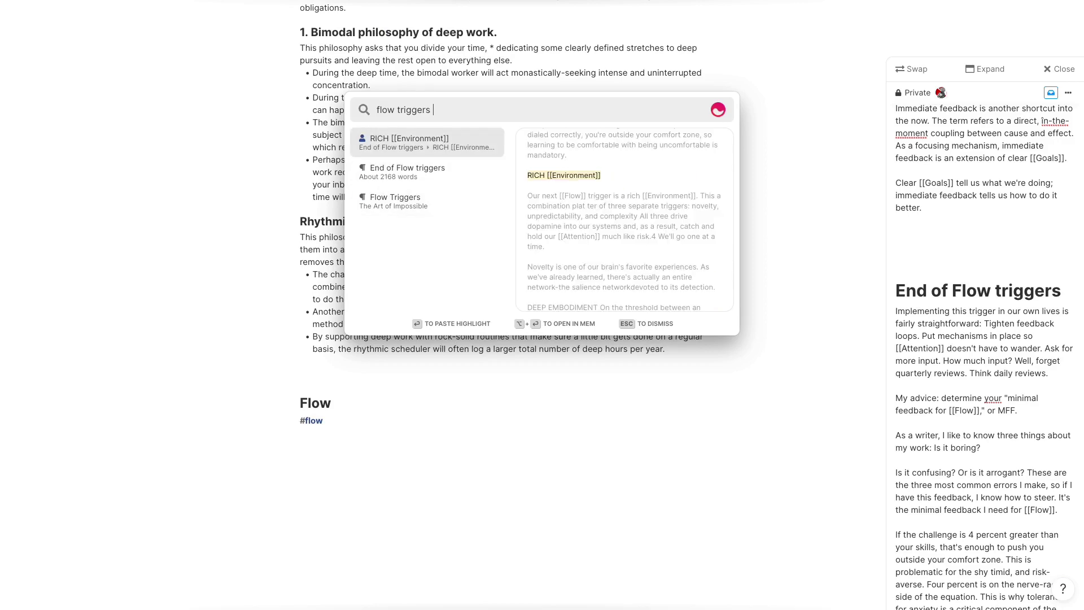
pyautogui.hotkey('alt', 'Return')
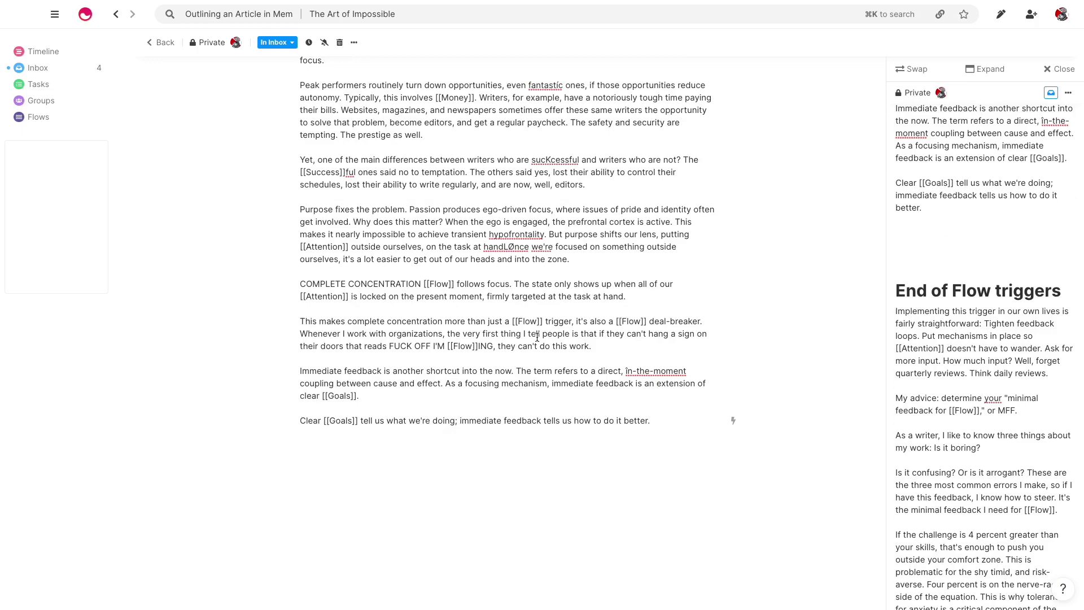
# - Close The Art of Impossible side note and scroll the outline back to Distractions
pyautogui.scroll(20, 537, 337)
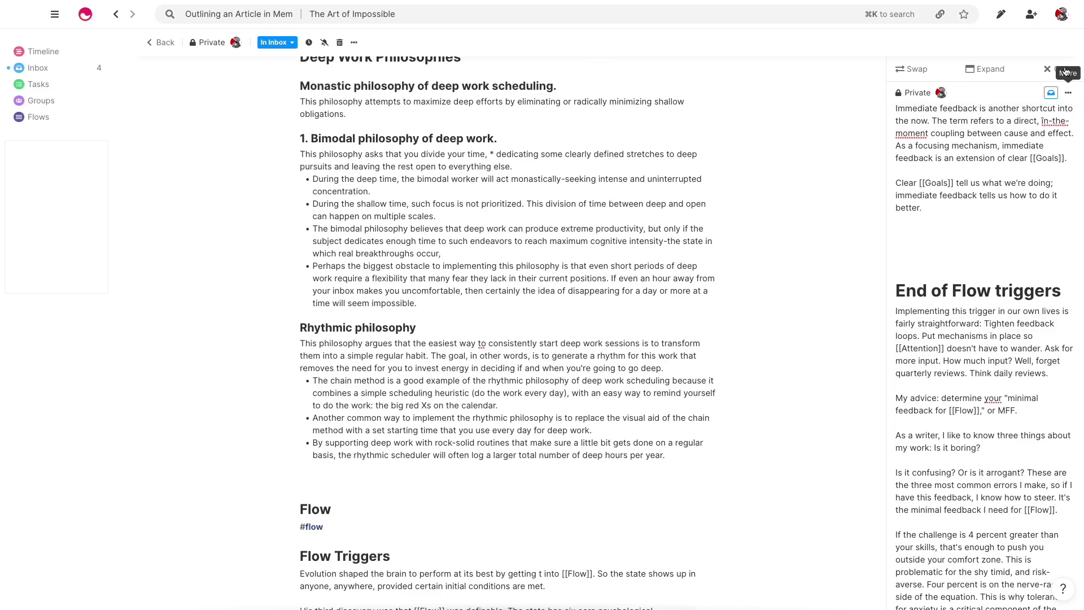
pyautogui.click(1065, 70)
pyautogui.scroll(10, 542, 244)
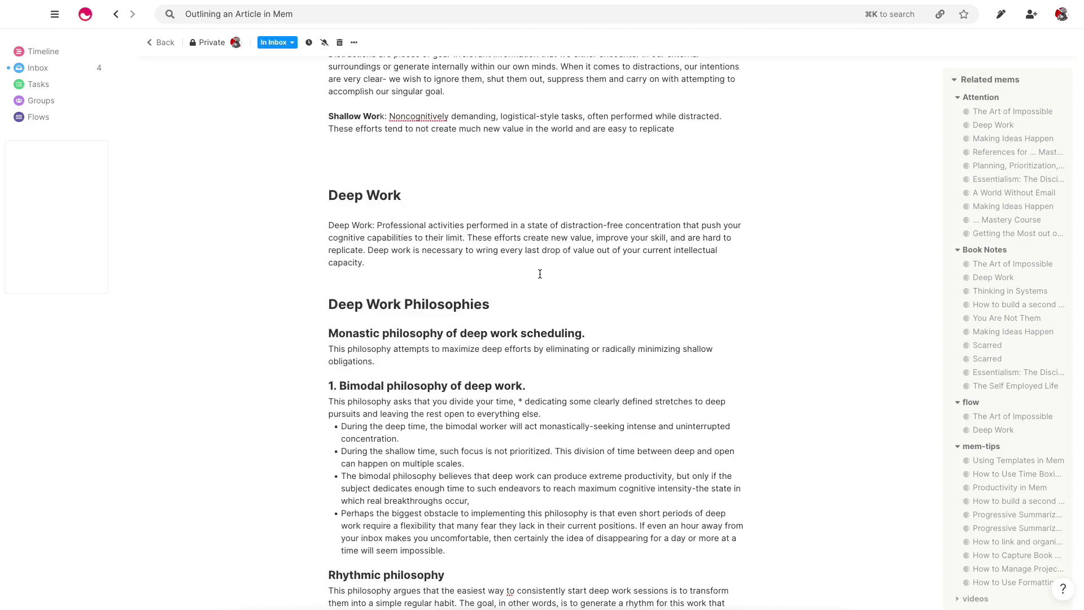
pyautogui.scroll(10, 542, 276)
pyautogui.scroll(-6, 530, 238)
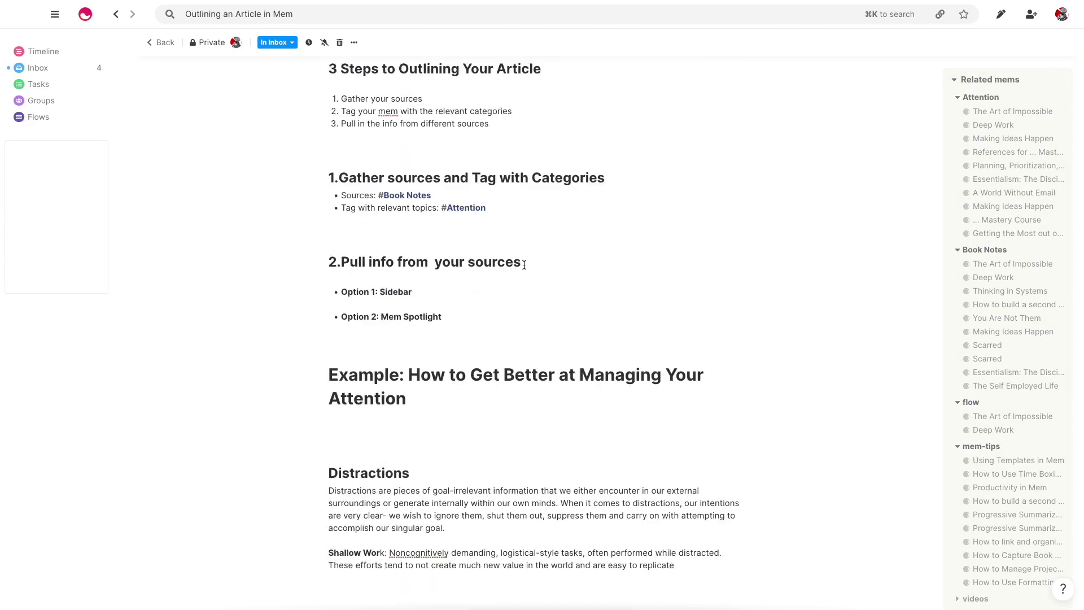
pyautogui.scroll(4, 562, 296)
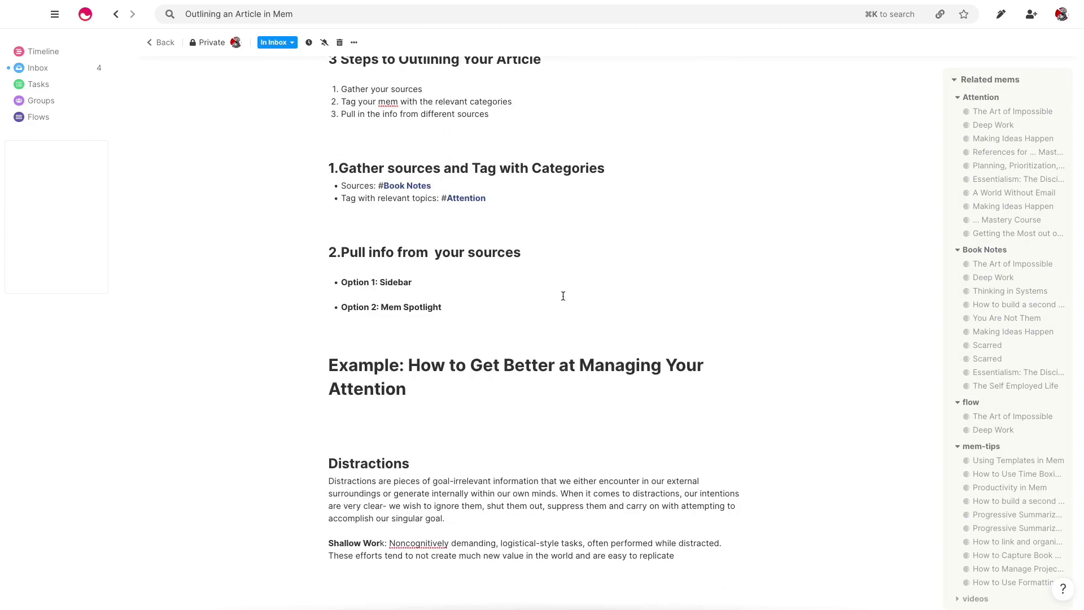
pyautogui.scroll(-7, 467, 319)
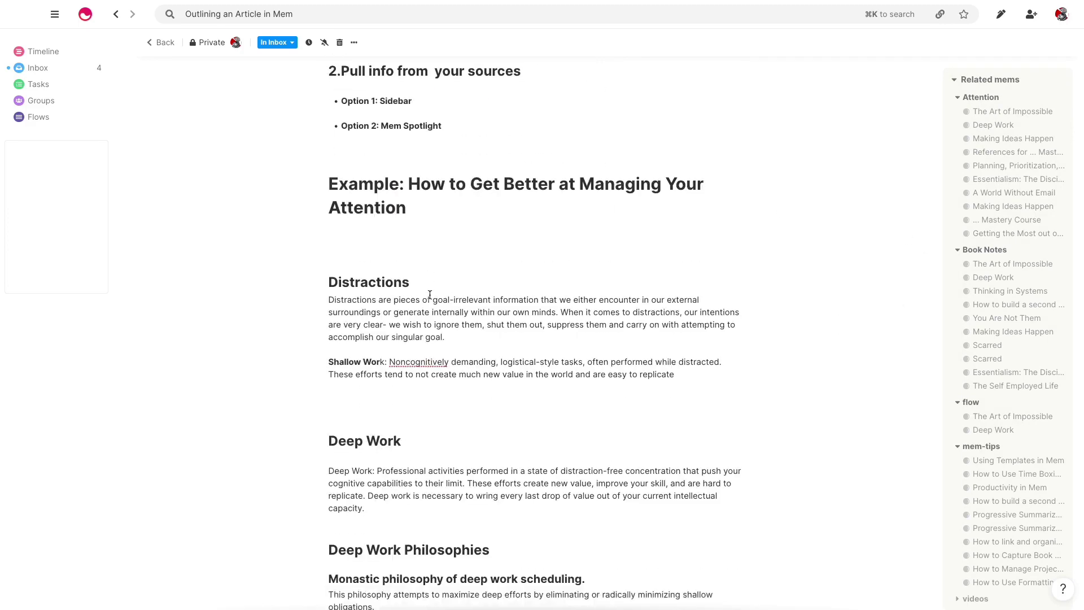
pyautogui.scroll(7, 429, 305)
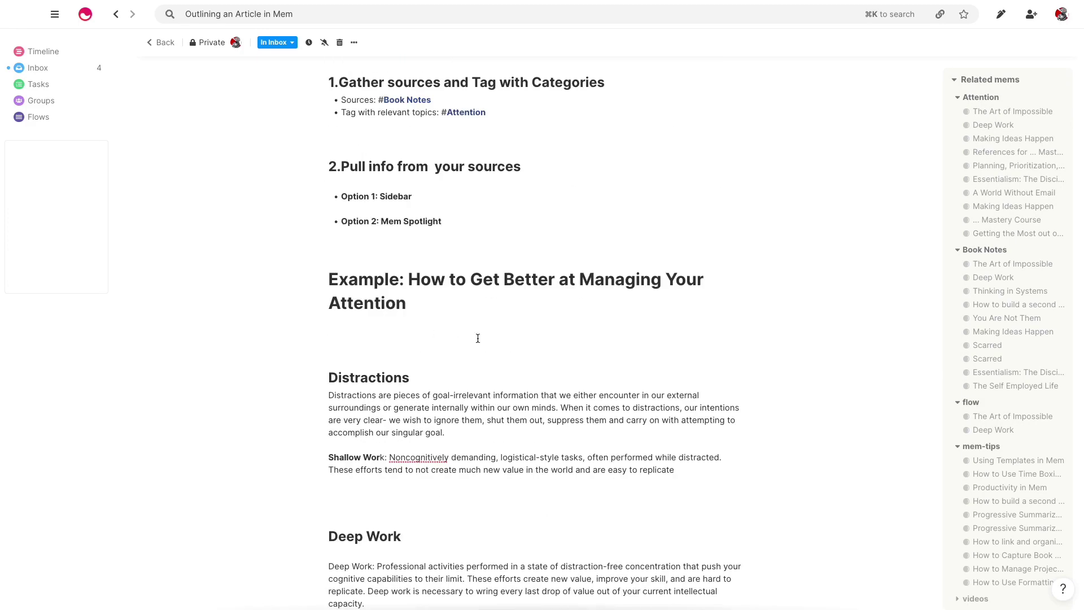
pyautogui.scroll(-3, 429, 328)
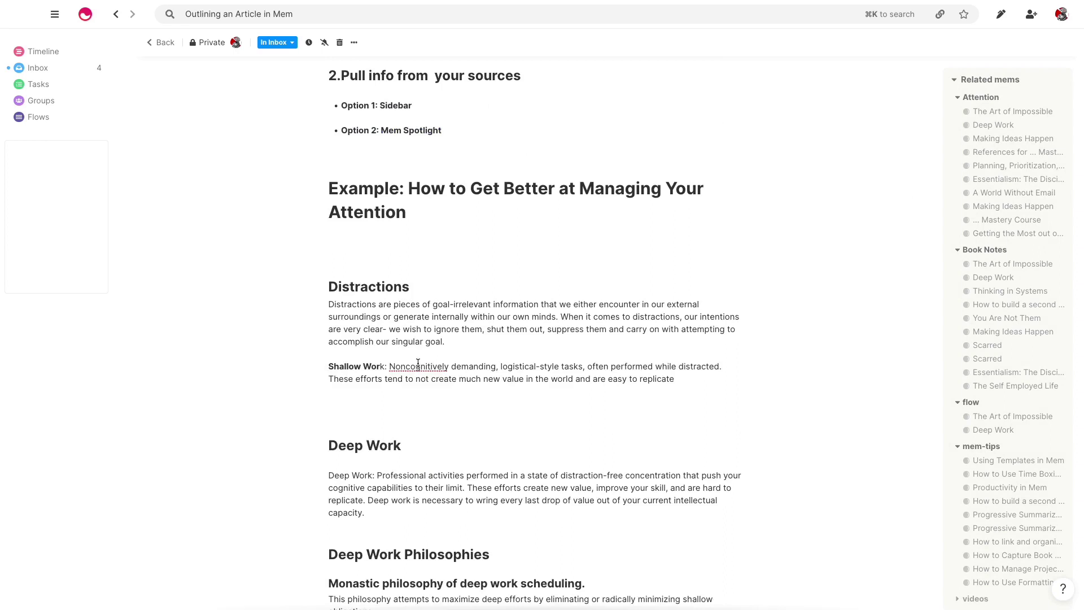
# - Append a '+Distracted' link to The Distracted Mind mem after 'goal.' in the Distractions paragraph
pyautogui.click(457, 273)
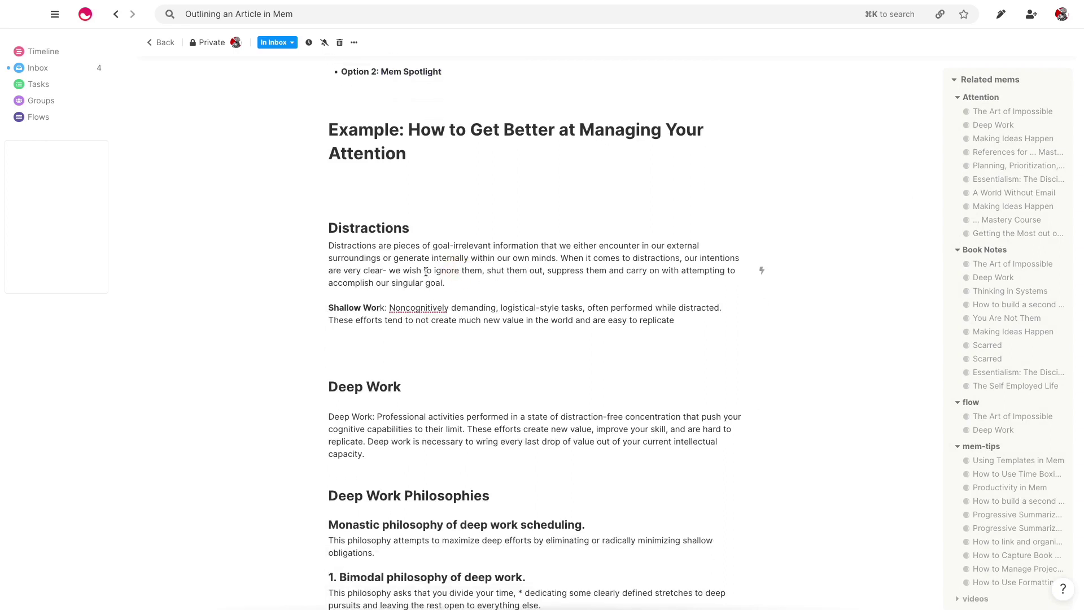
pyautogui.click(479, 282)
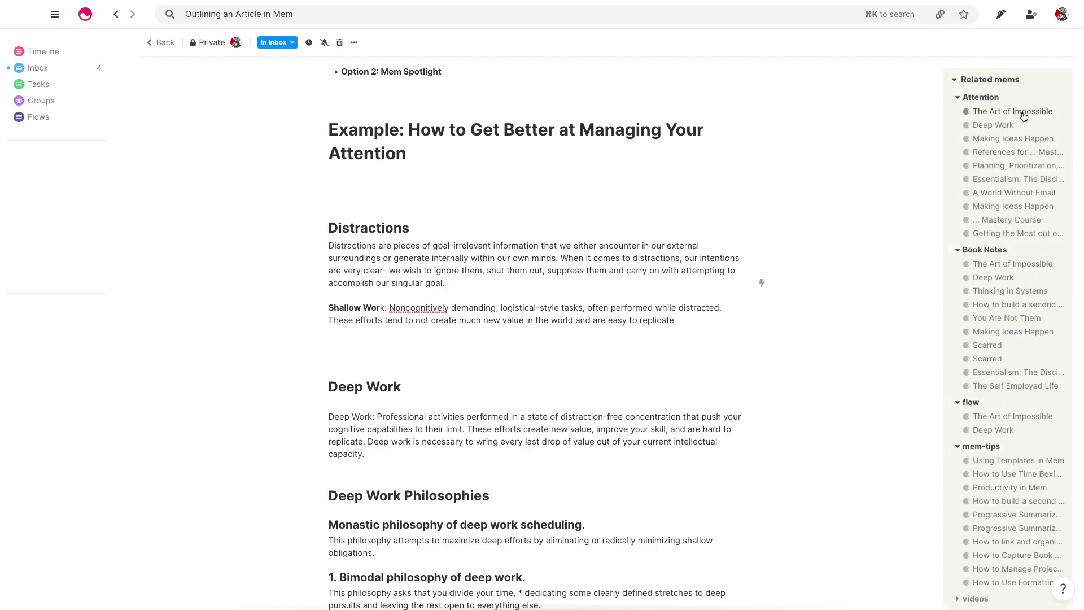
pyautogui.scroll(-1, 468, 292)
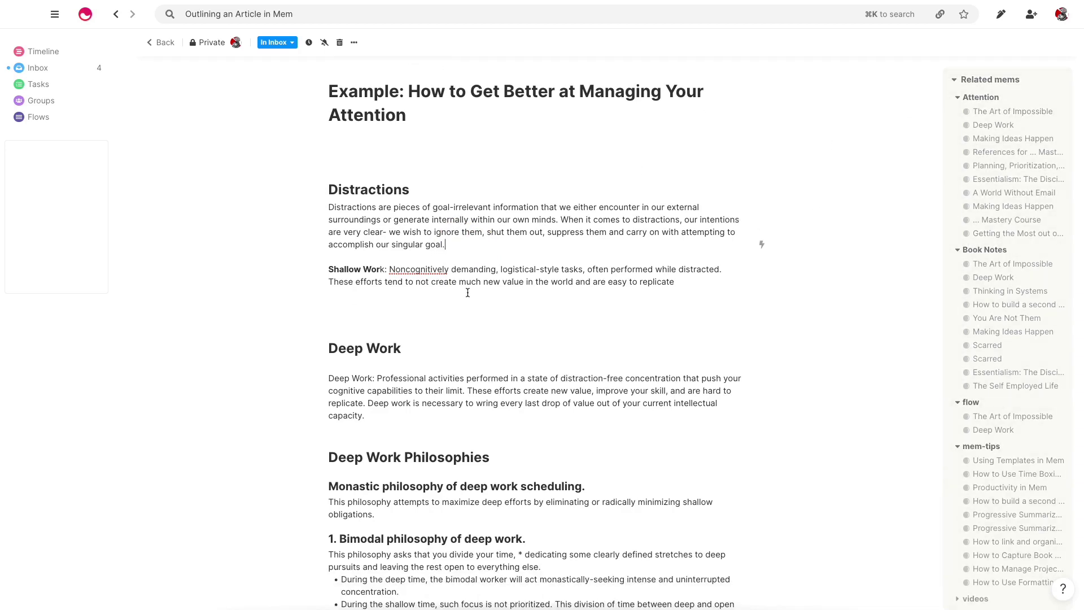
pyautogui.scroll(-1, 464, 295)
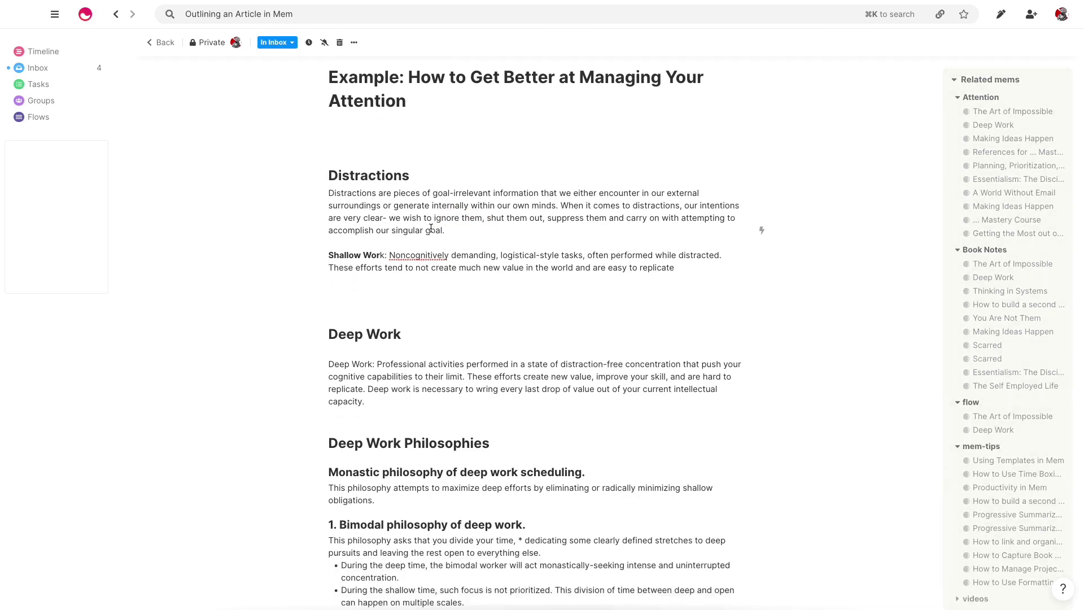
pyautogui.scroll(-1, 430, 261)
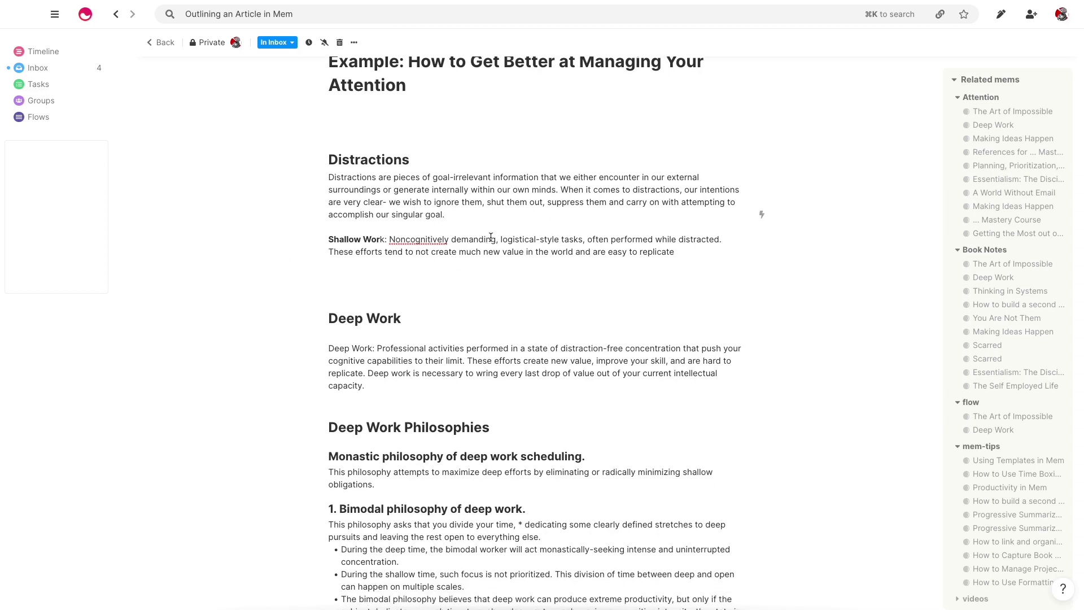
pyautogui.write('-')
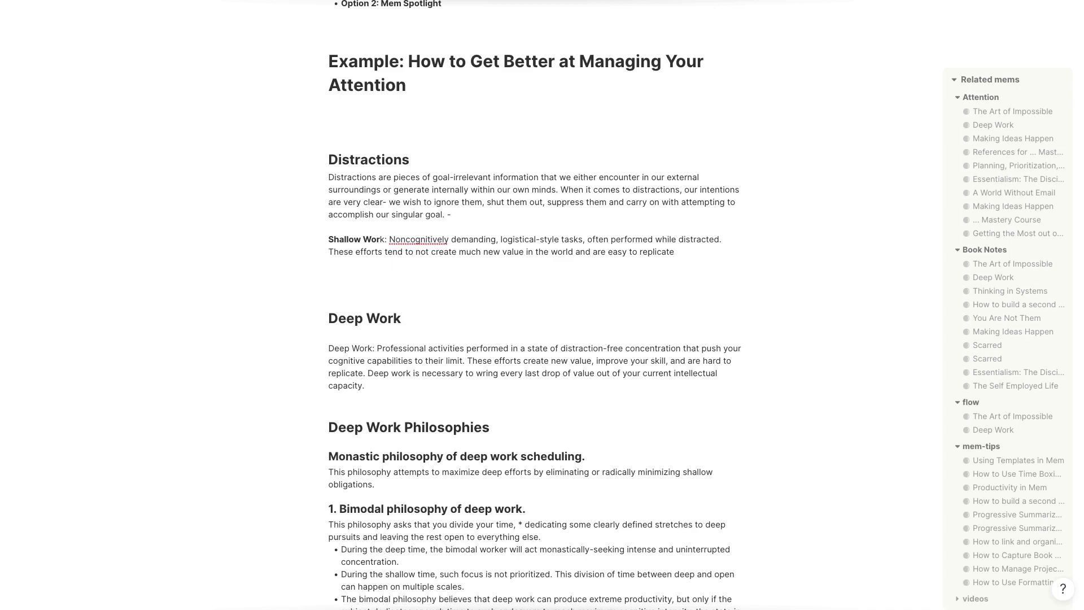
pyautogui.press('BackSpace')
pyautogui.press('BackSpace')
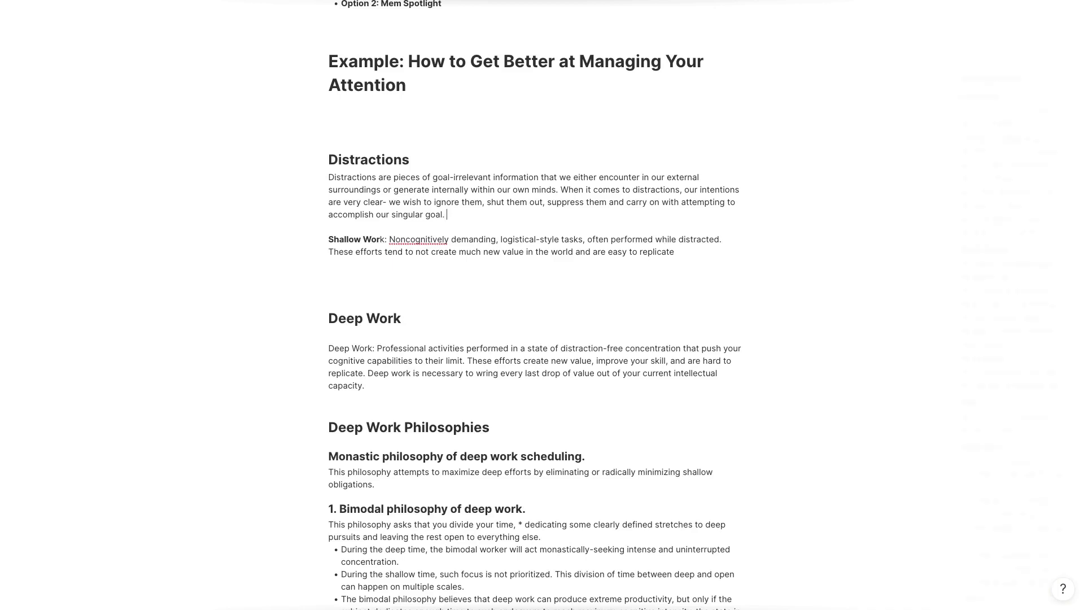
pyautogui.write('+Distracted')
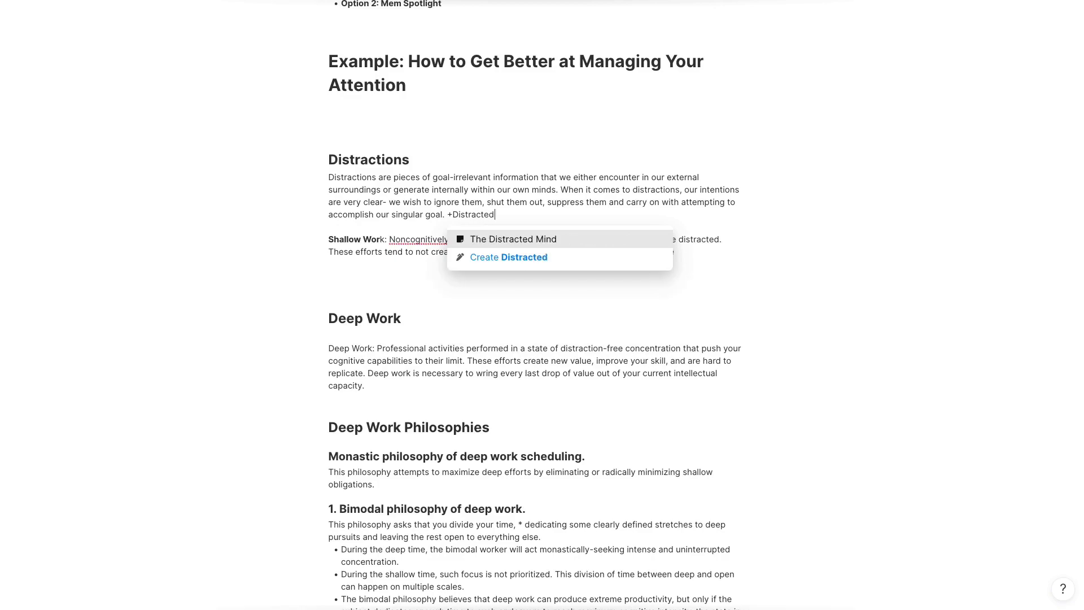
pyautogui.press('Return')
pyautogui.scroll(-3, 493, 271)
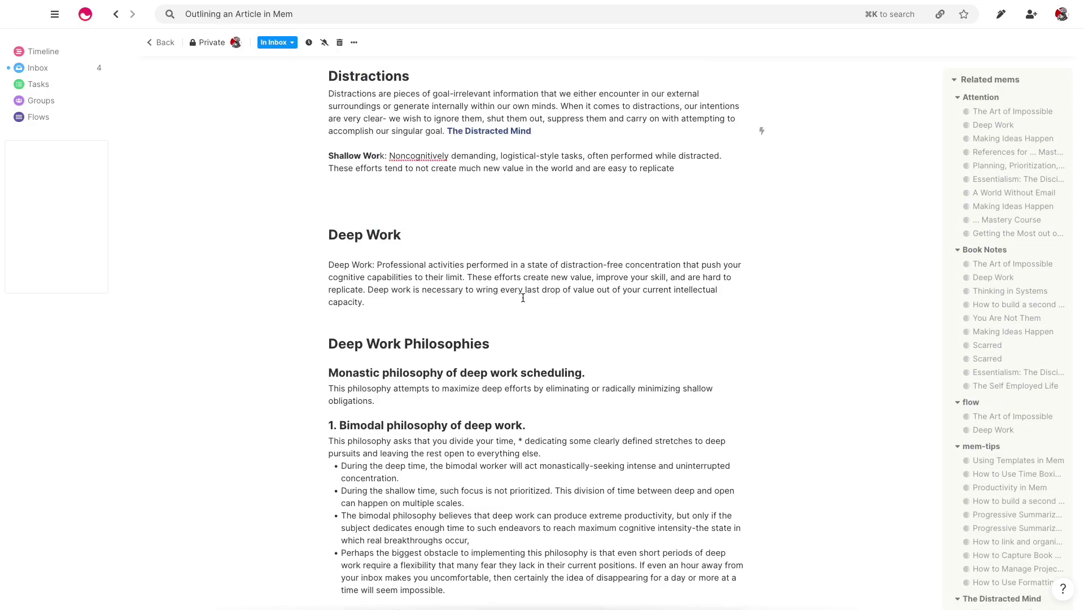
pyautogui.scroll(-15, 492, 272)
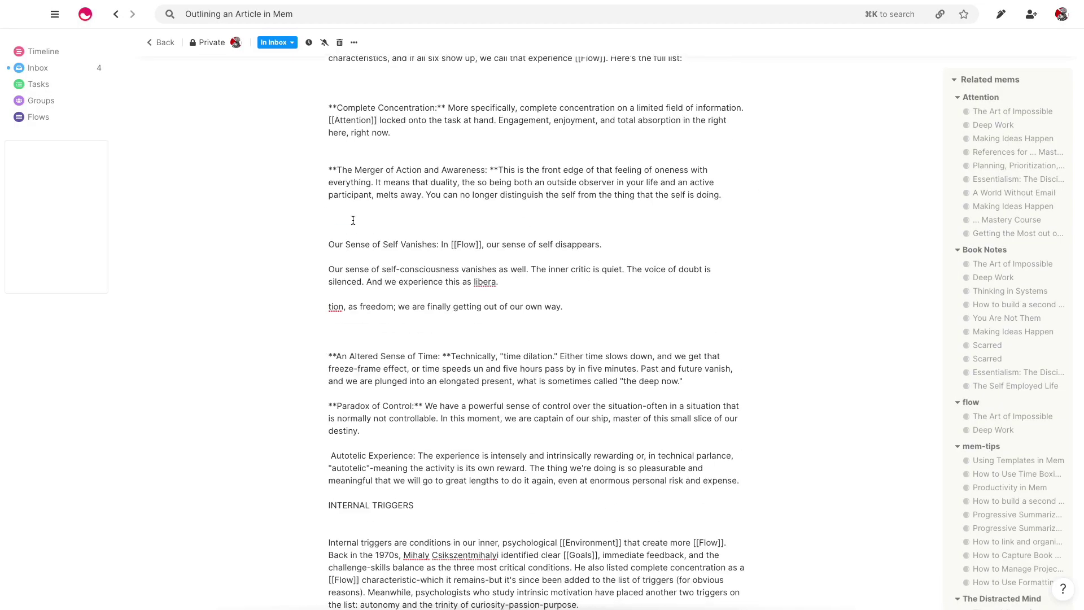
pyautogui.scroll(-10, 310, 255)
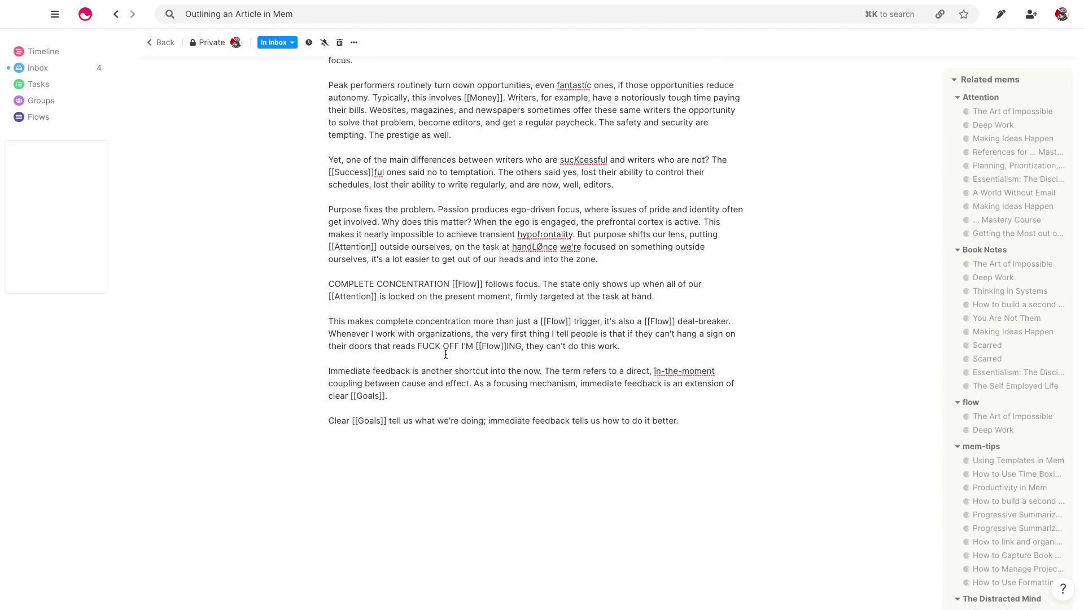
pyautogui.scroll(20, 445, 354)
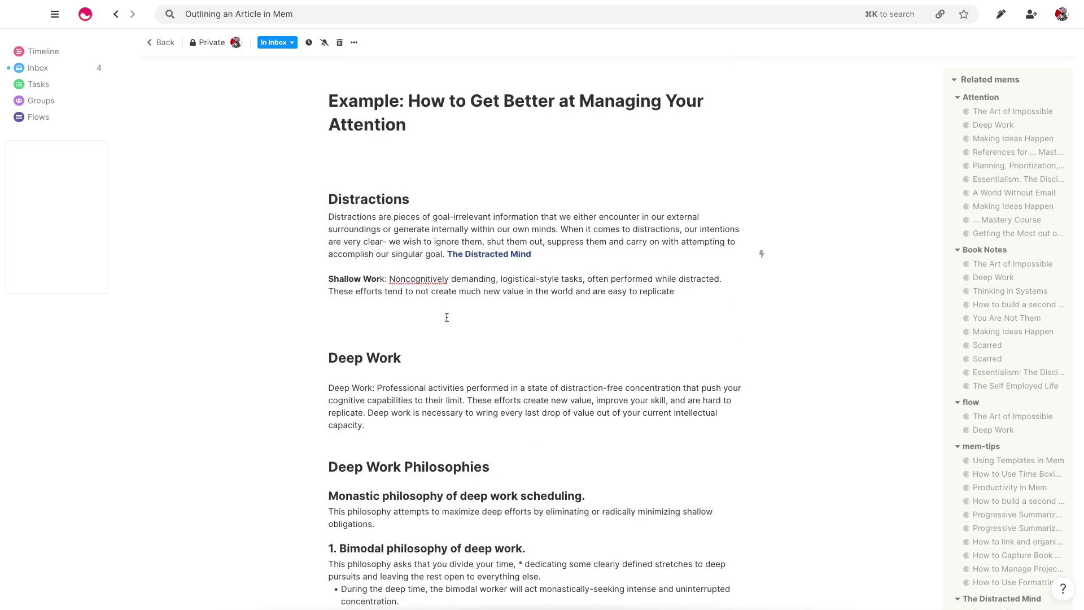
pyautogui.scroll(-10, 390, 247)
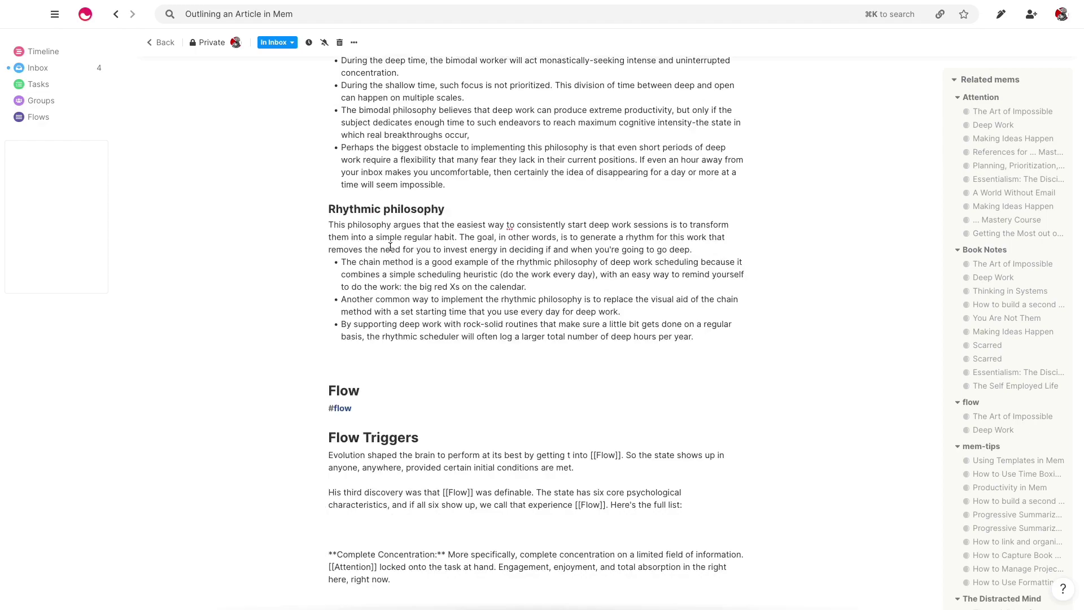
pyautogui.scroll(-7, 390, 247)
pyautogui.scroll(3, 434, 239)
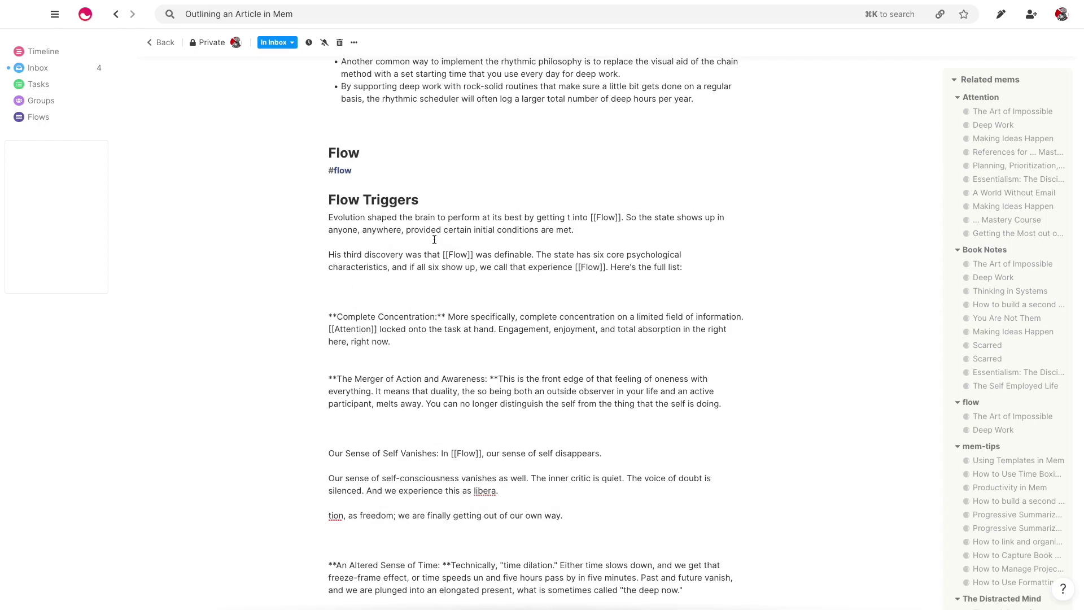
pyautogui.scroll(-15, 434, 239)
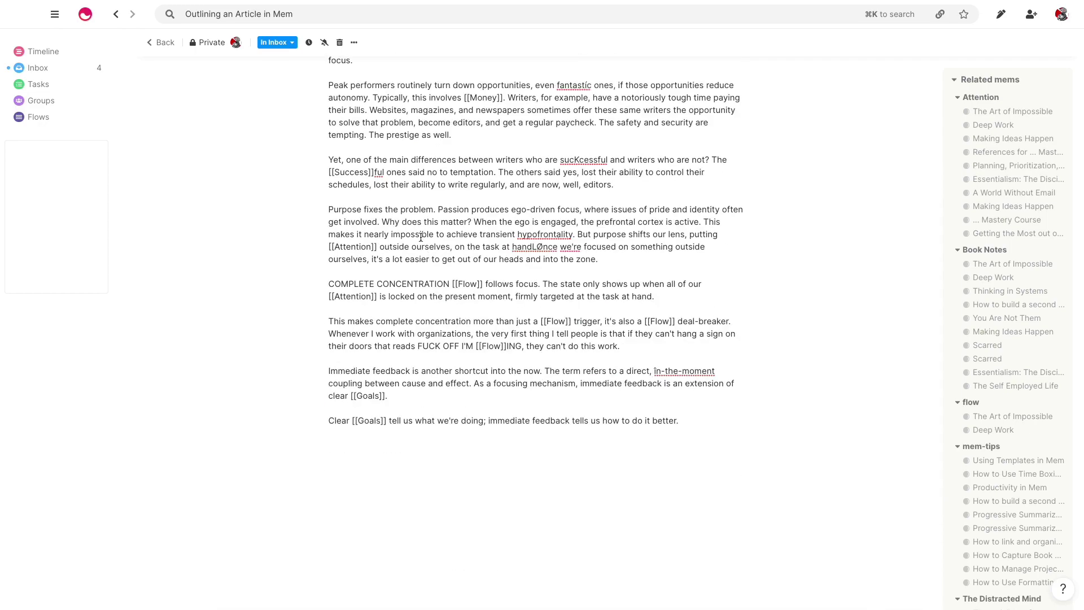
pyautogui.scroll(20, 421, 237)
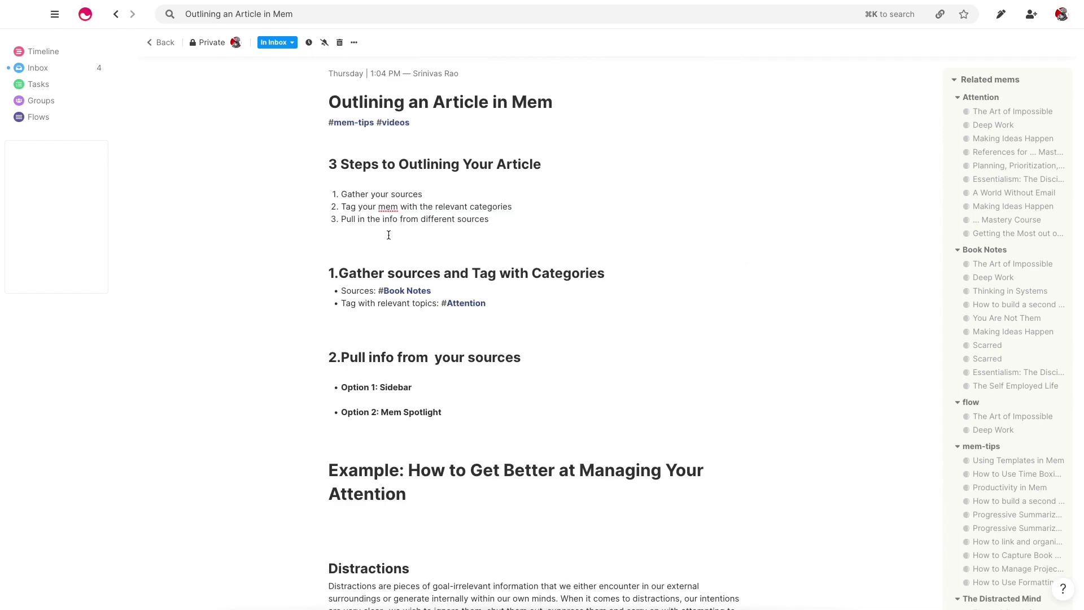
pyautogui.scroll(-5, 432, 259)
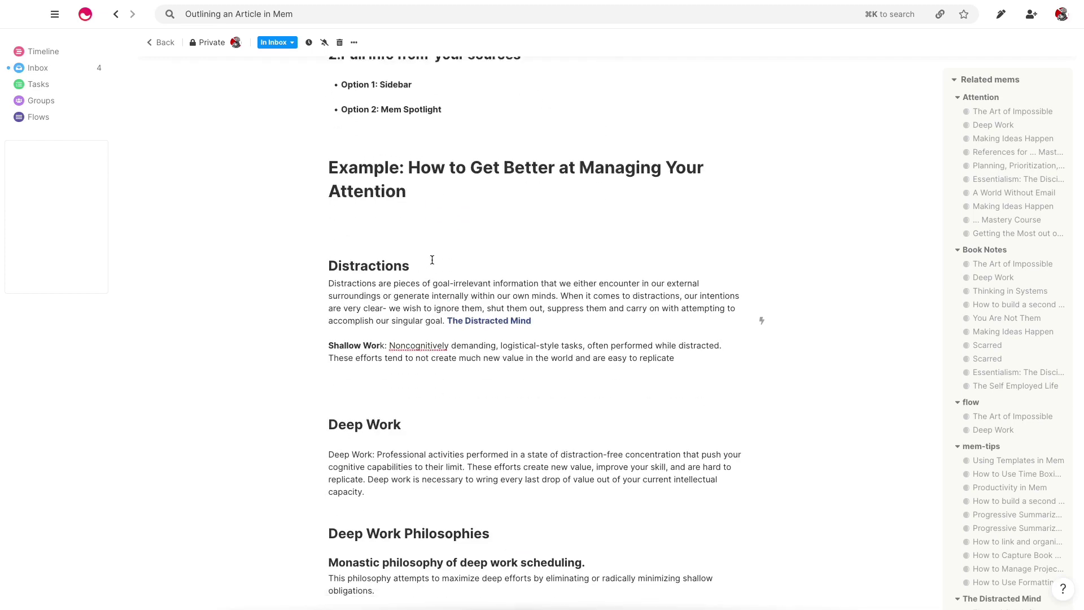
pyautogui.scroll(-3, 432, 260)
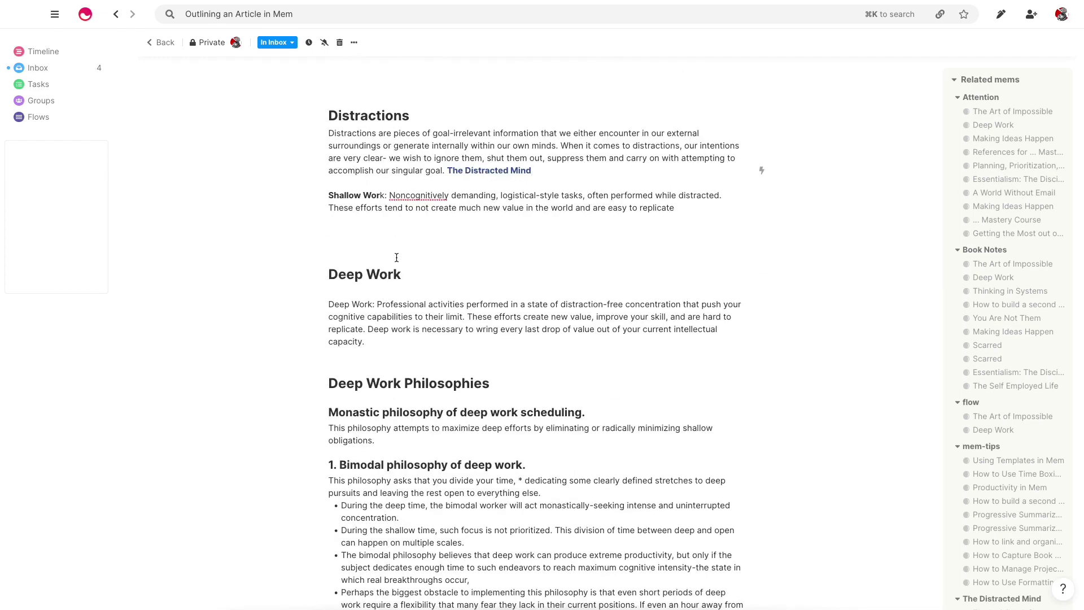
pyautogui.scroll(3, 396, 257)
pyautogui.scroll(4, 397, 265)
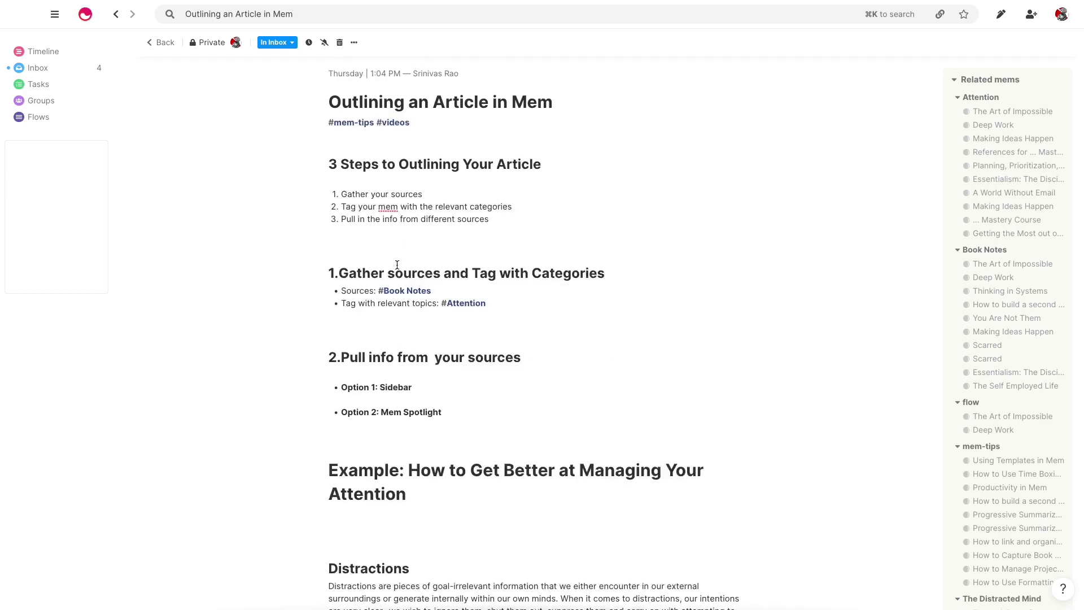
pyautogui.scroll(-1, 397, 263)
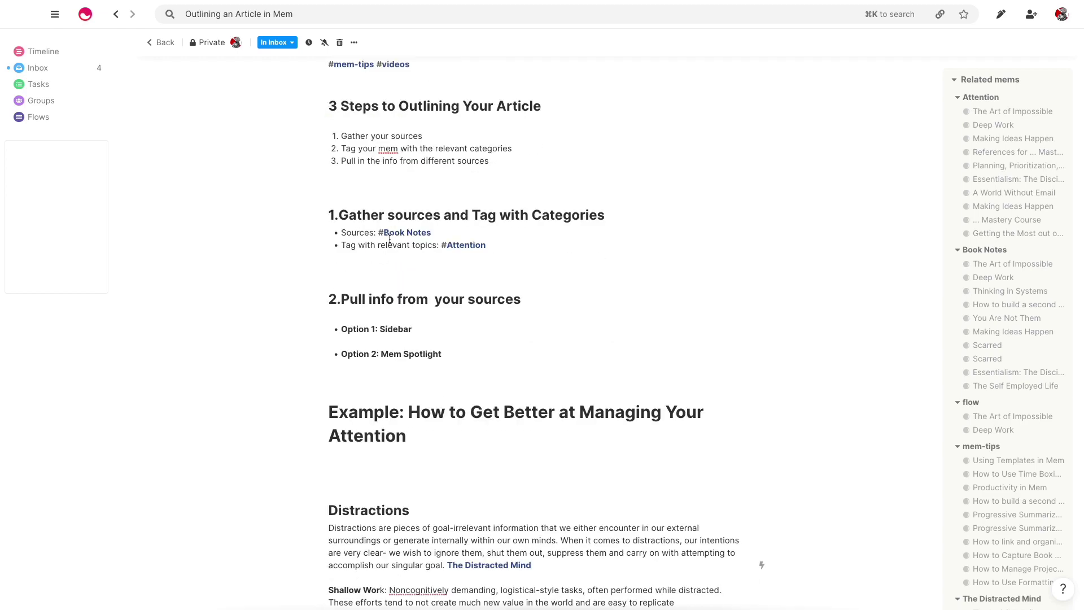